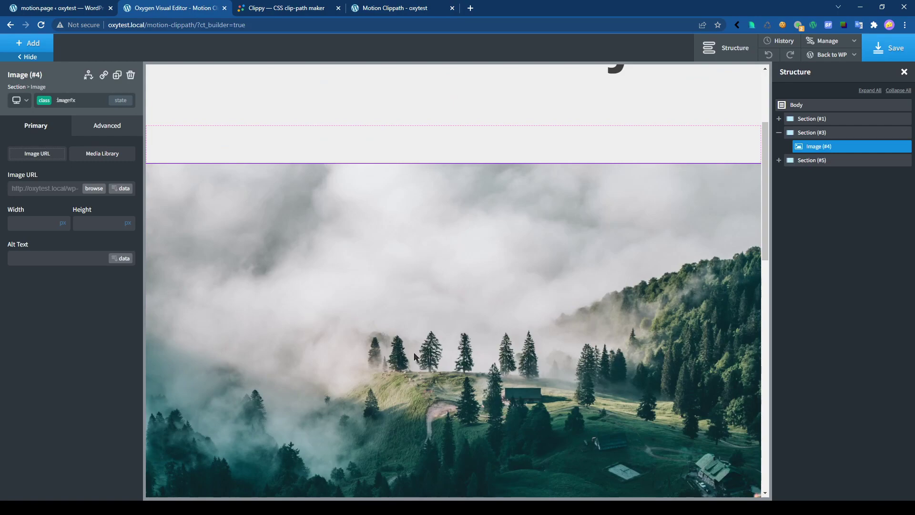
Examine the large landscape image and gallery on the page, and the shape presets in the Clippy clip-path maker
scroll(414, 354, down, 9)
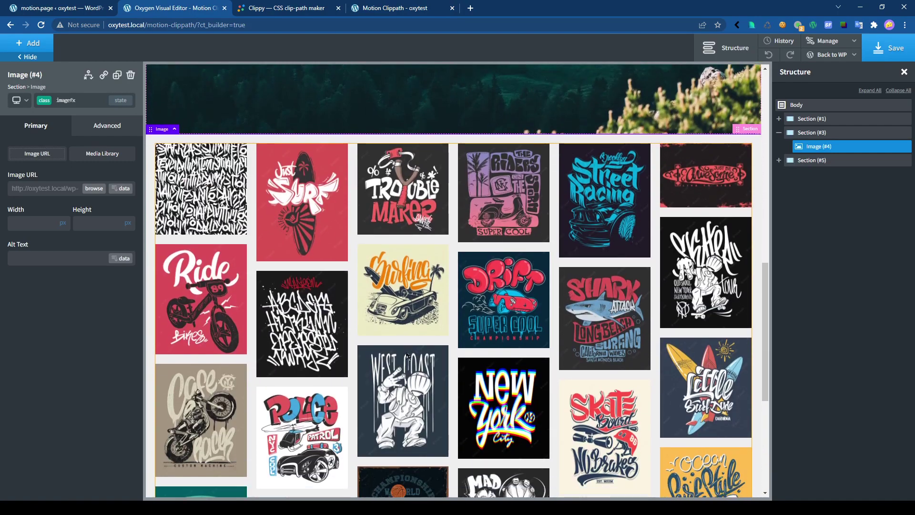
scroll(407, 356, down, 3)
scroll(407, 355, up, 10)
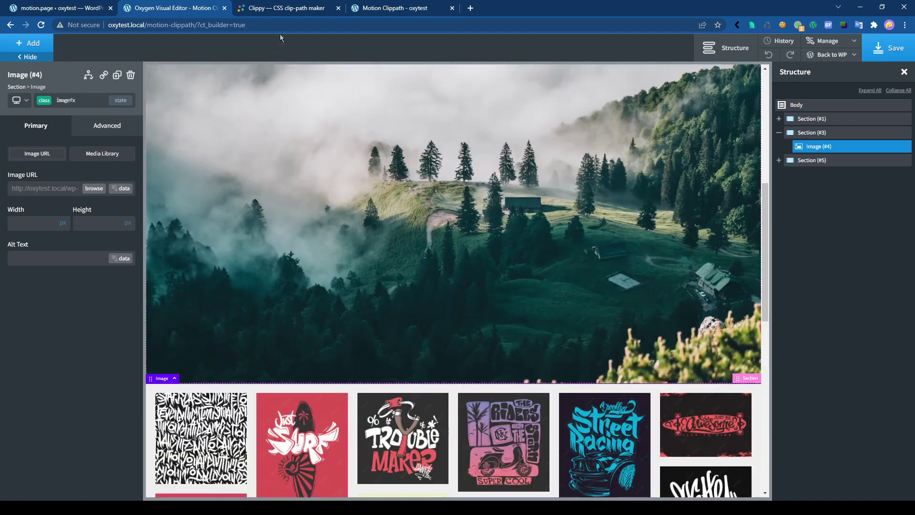
click(277, 9)
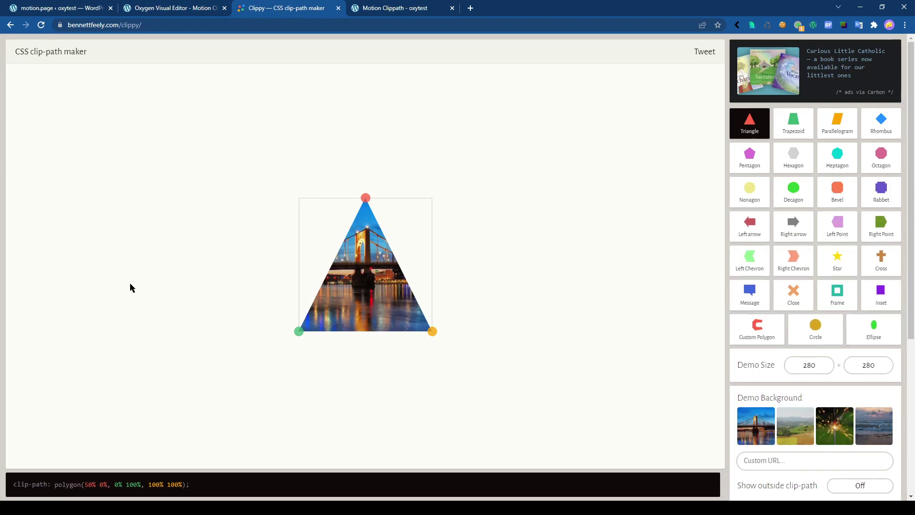
scroll(130, 287, down, 5)
scroll(155, 286, up, 5)
click(172, 10)
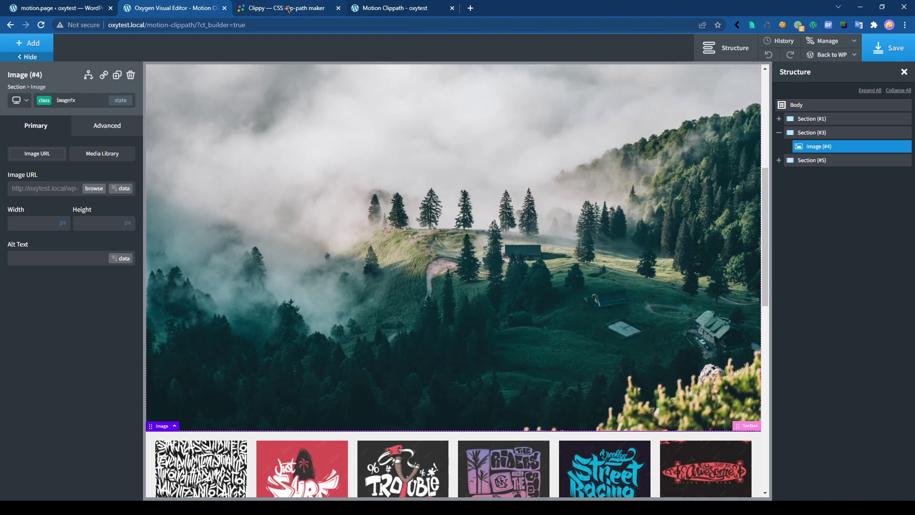
click(288, 9)
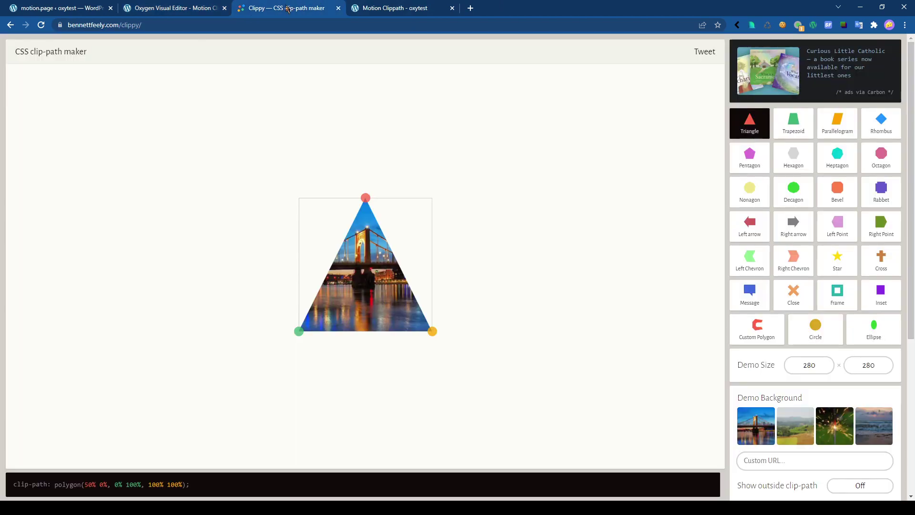
click(169, 9)
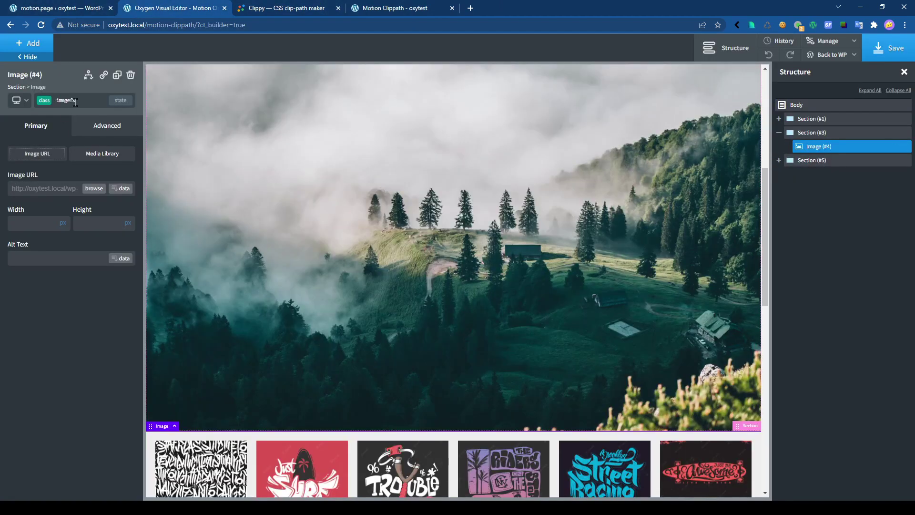
In Clippy, choose the Trapezoid shape and copy its value polygon(20% 0%, 80% 0%, 100% 100%, 0% 100%)
click(288, 9)
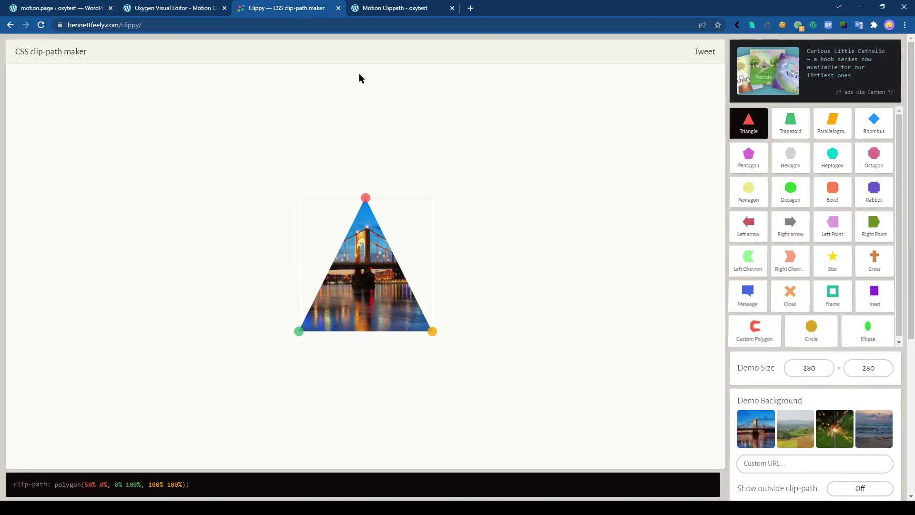
click(794, 126)
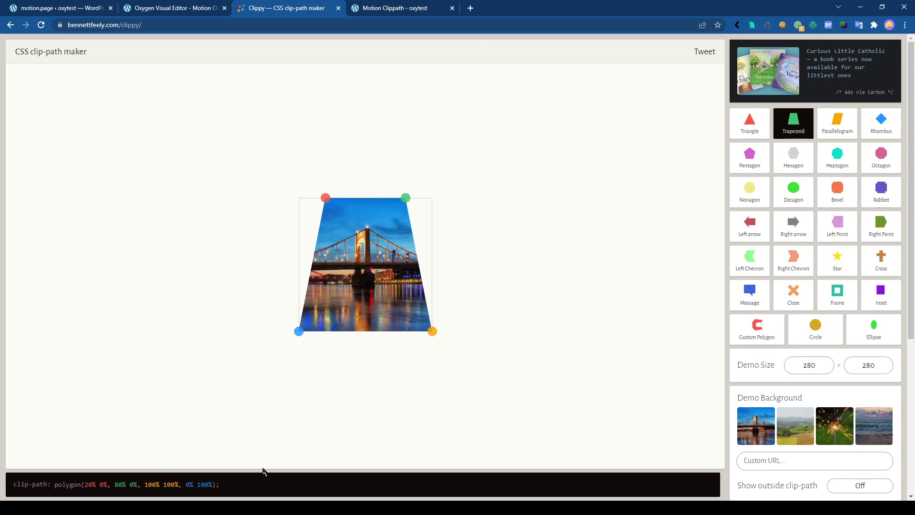
drag(215, 485, 55, 484)
key(ctrl+c)
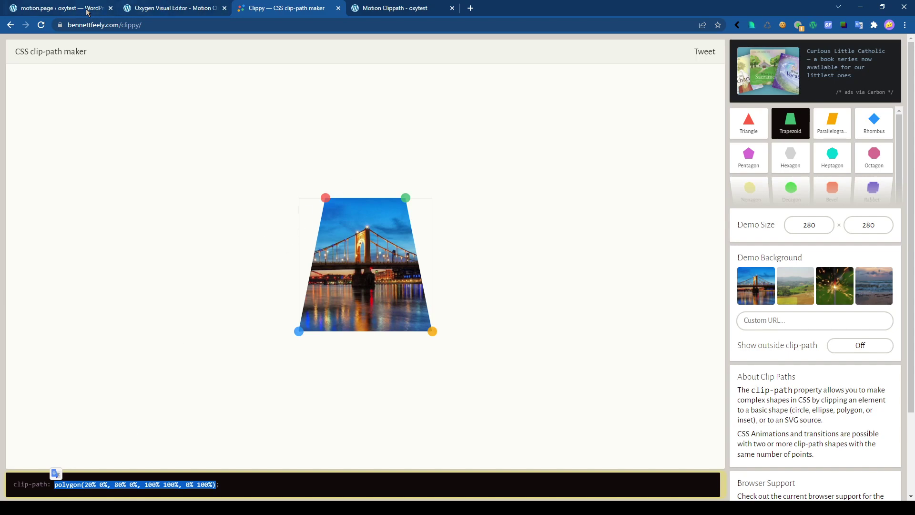
In the motion.page builder, switch the animation to FROM and pick the landscape image's .imagefx class as its selector
click(61, 10)
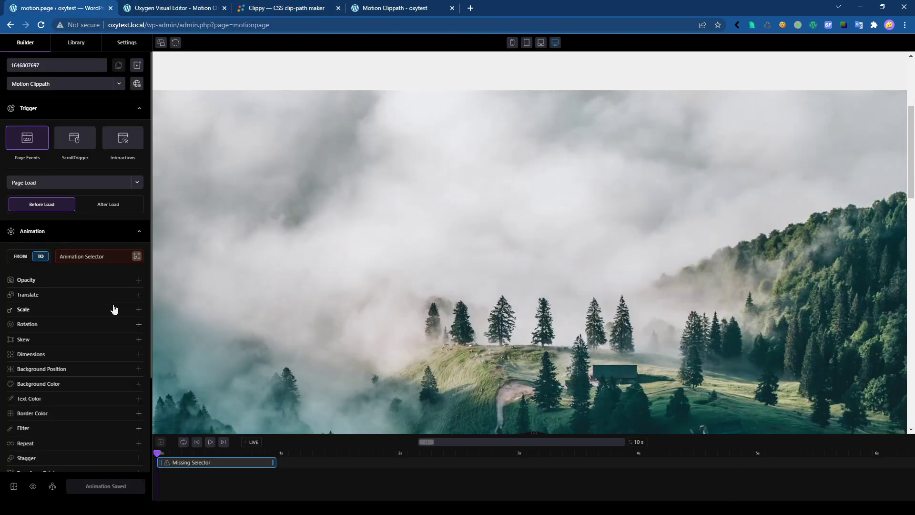
mouse_move(113, 307)
scroll(96, 312, down, 3)
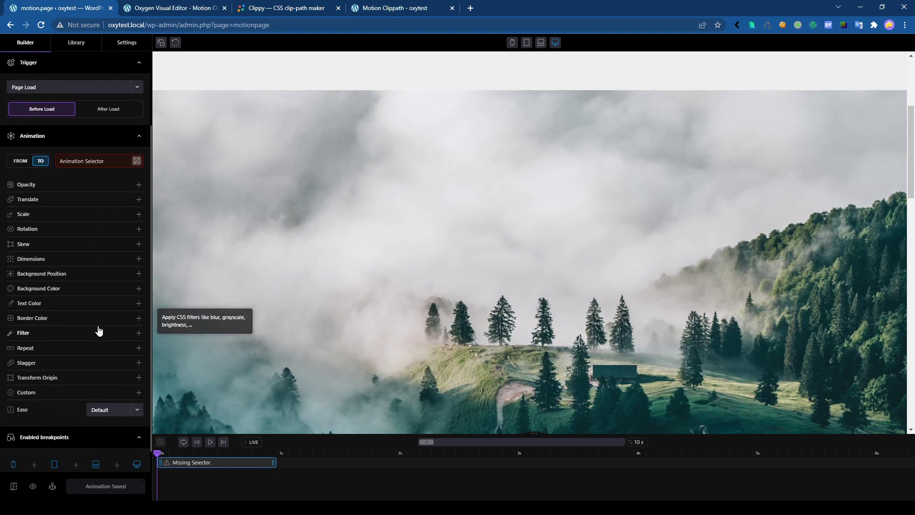
scroll(96, 313, up, 3)
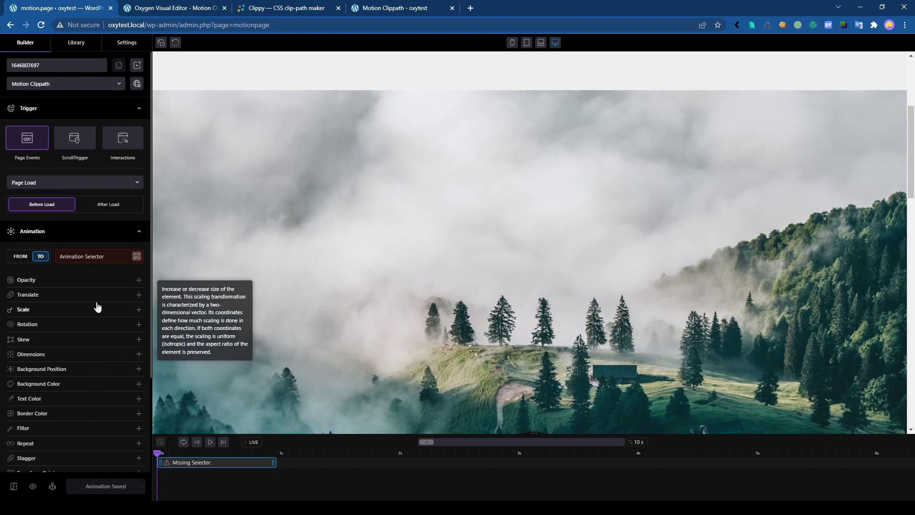
click(20, 257)
click(137, 256)
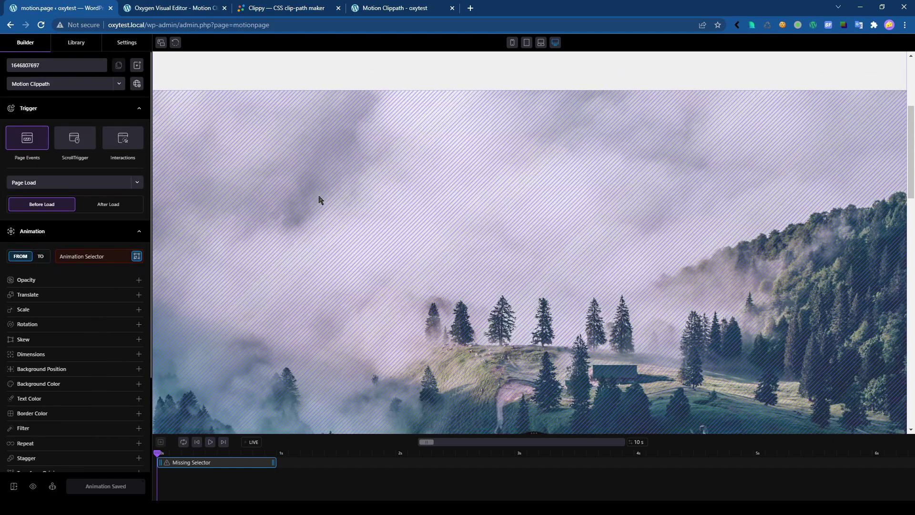
click(329, 216)
click(430, 276)
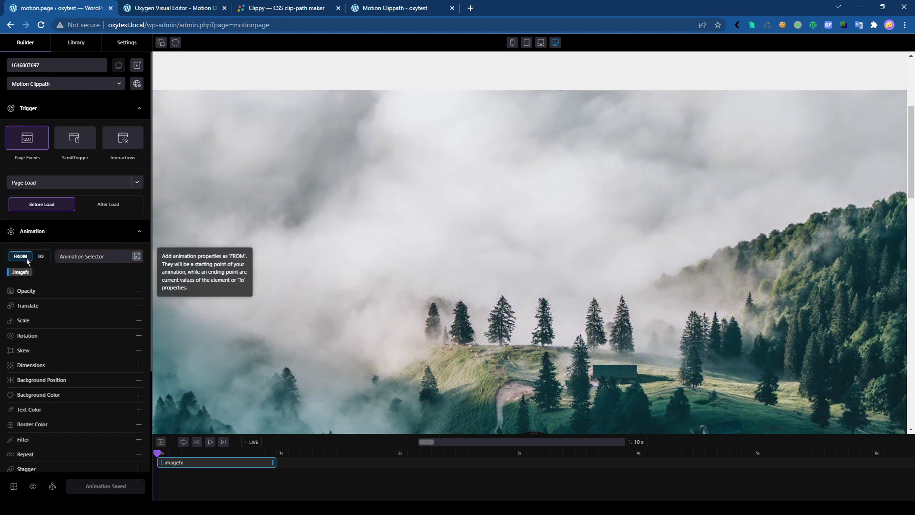
Add a custom FROM property clip-path with the copied value polygon(20% 0%, 80% 0%, 100% 100%, 0% 100%)
scroll(73, 349, down, 3)
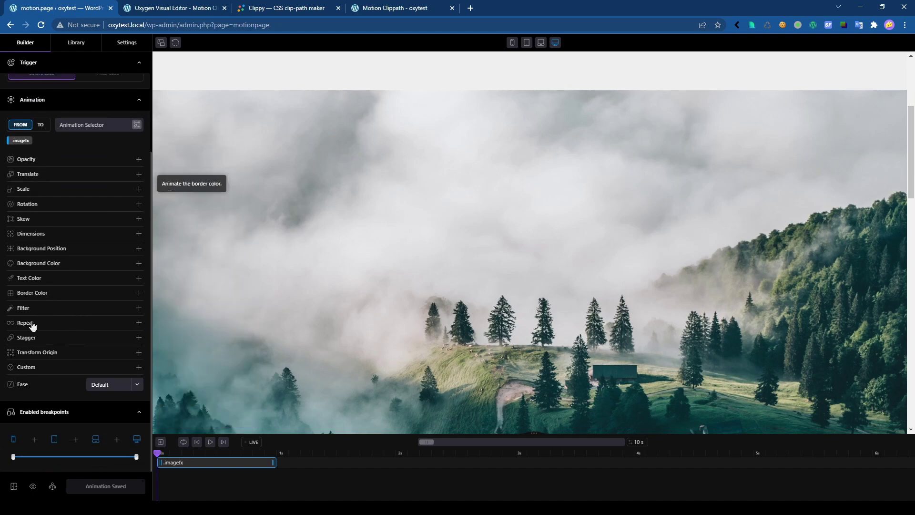
click(22, 372)
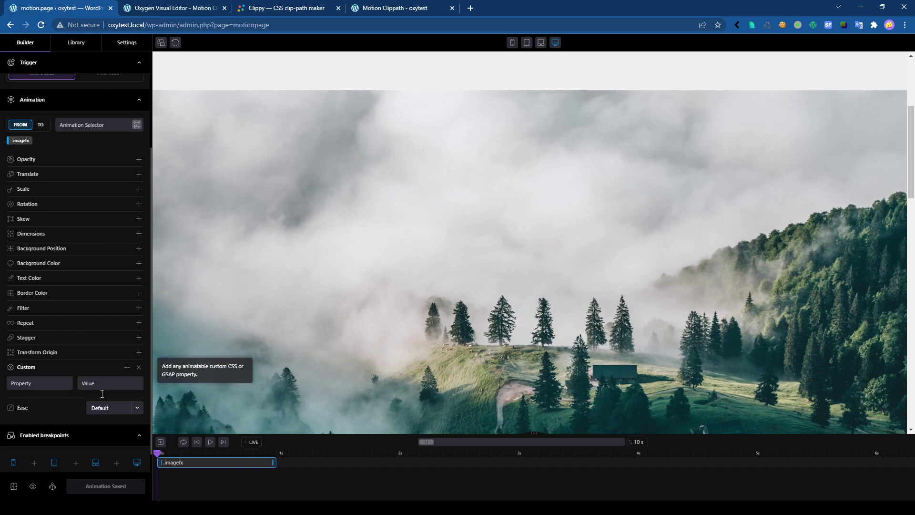
click(36, 384)
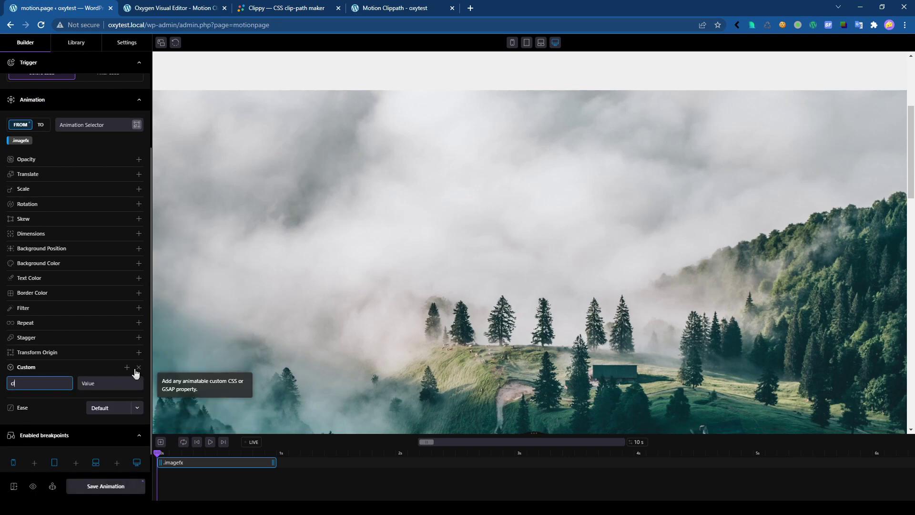
key(Tab)
key(ctrl+v)
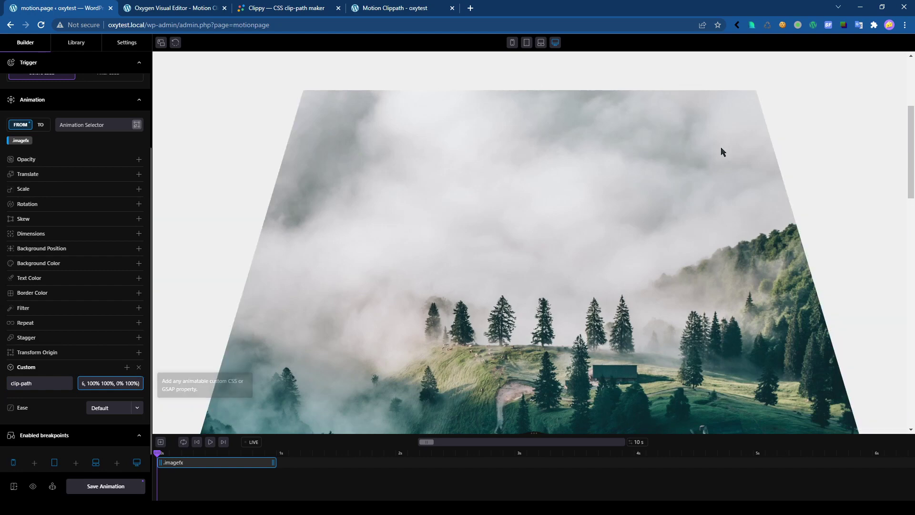
scroll(715, 153, down, 2)
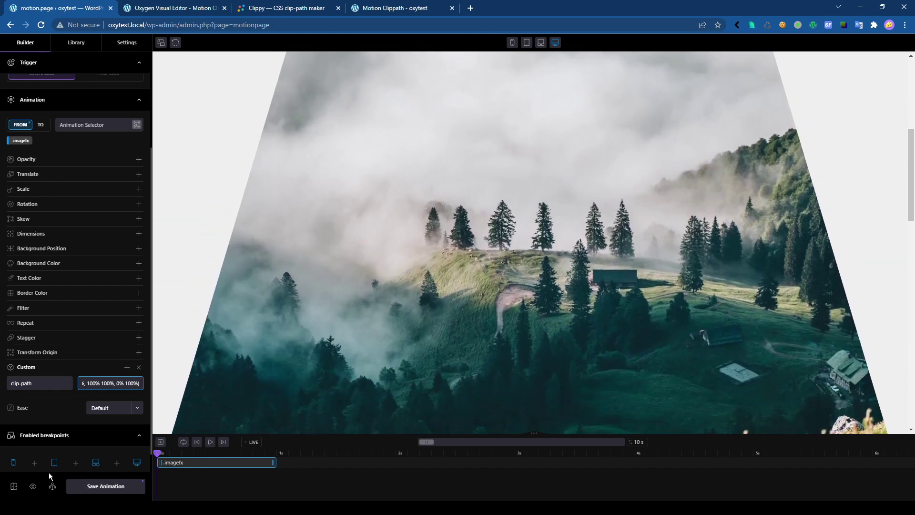
In Clippy, move the trapezoid's two upper points to the frame corners and copy polygon(0 0, 100% 0, 100% 100%, 0% 100%)
click(284, 8)
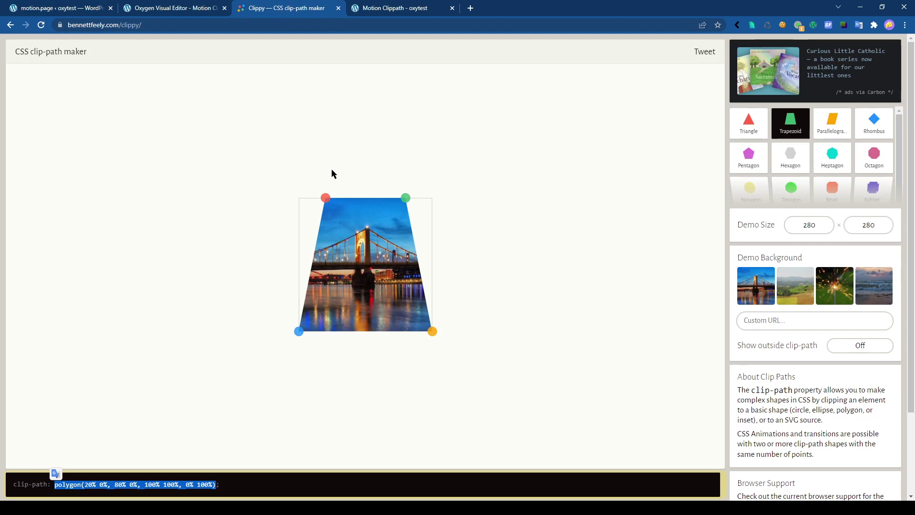
drag(325, 198, 299, 197)
drag(406, 197, 432, 198)
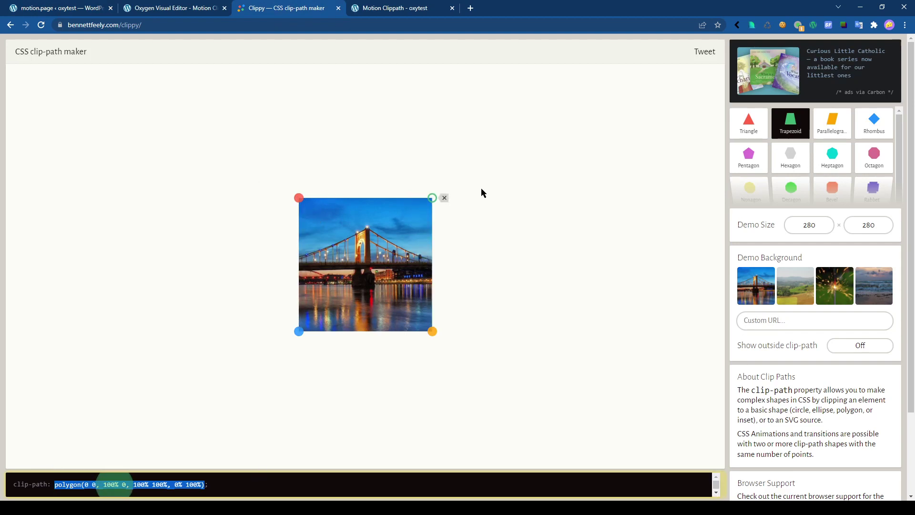
click(178, 485)
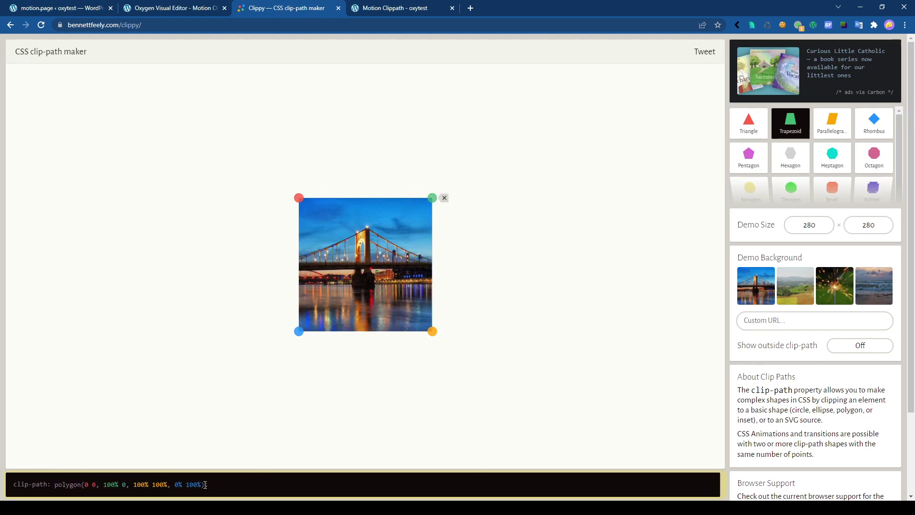
drag(206, 485, 54, 485)
Back in motion.page, add a custom TO property clip-path with the copied value polygon(0 0, 100% 0, 100% 100%, 0% 100%)
click(101, 8)
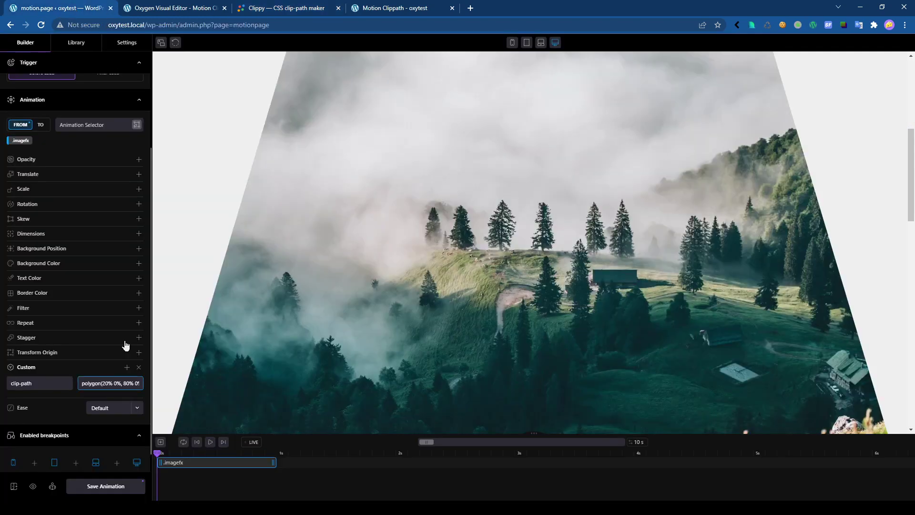
click(40, 125)
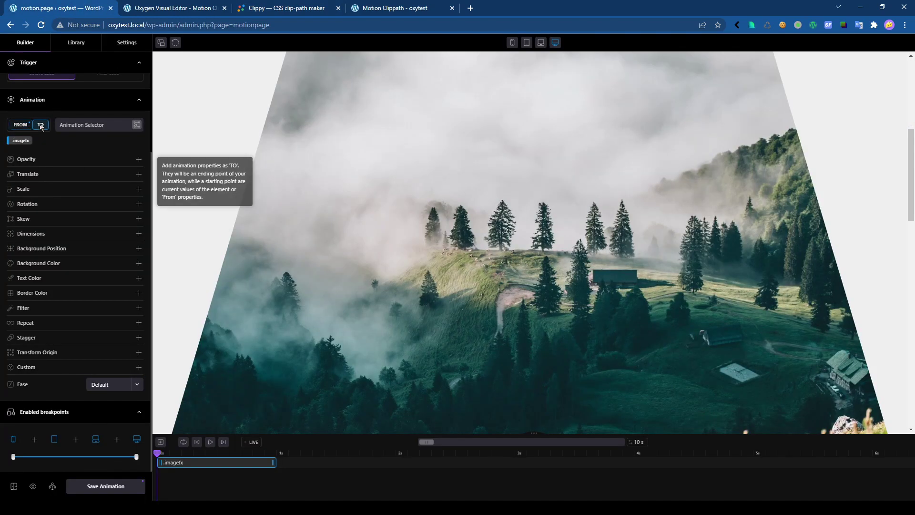
click(33, 382)
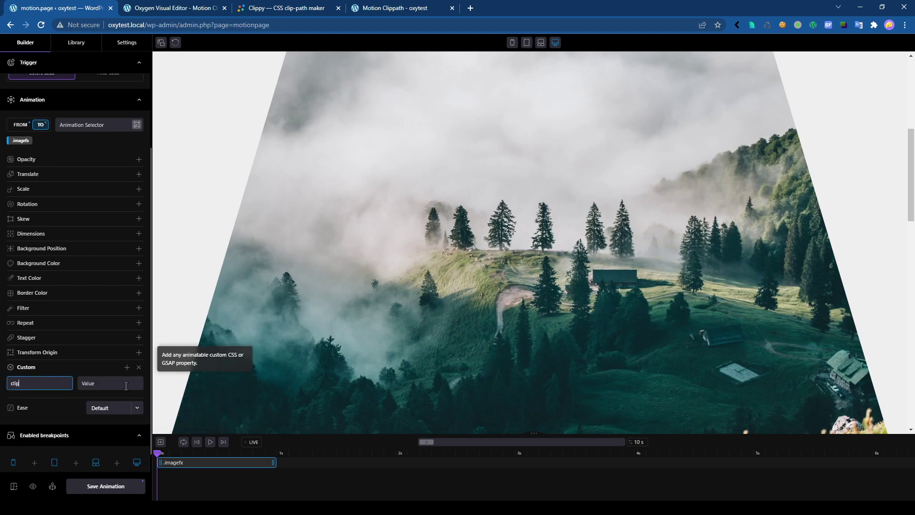
click(126, 386)
key(ctrl+v)
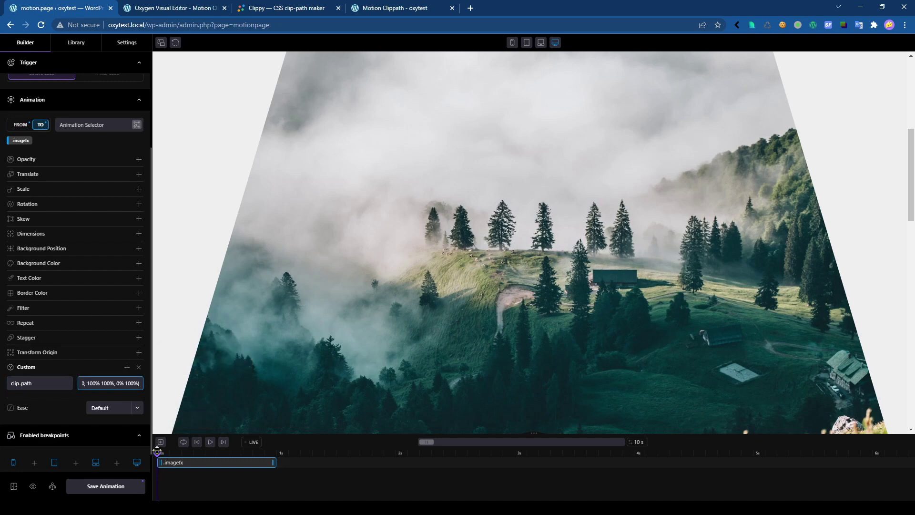
drag(157, 453, 132, 451)
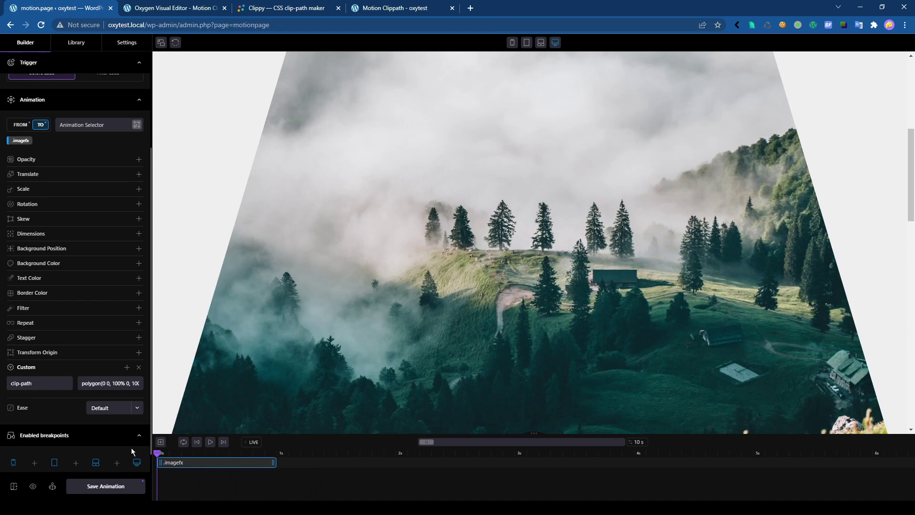
Add percent signs to the unitless zeros in the TO clip-path value, making it polygon(0% 0%, 100% 0%, 100% 100%, 0% 100%)
click(107, 385)
key(Right)
key(Right)
key(Right)
key(Right)
key(Right)
key(Right)
key(Right)
key(Right)
key(Right)
key(Right)
key(Right)
key(Right)
key(Right)
key(Right)
key(Right)
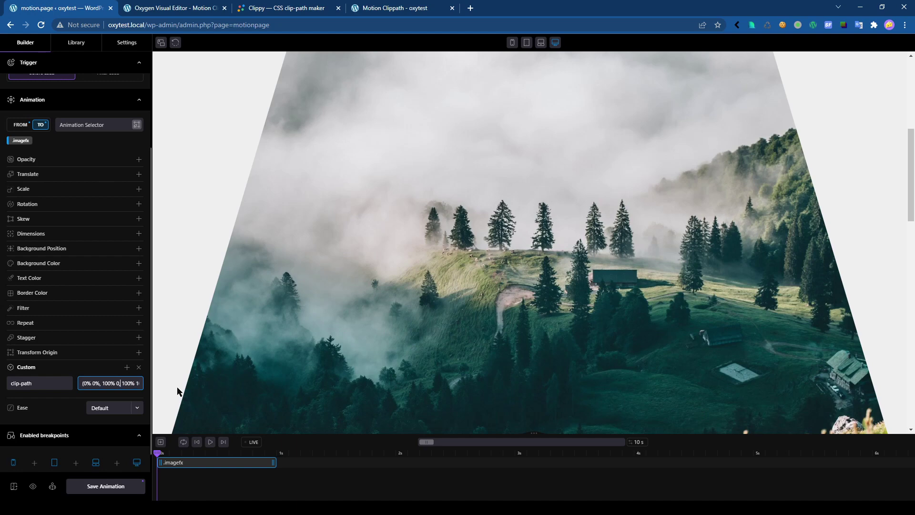
key(Right)
key(Right)
key(Right)
key(Right)
key(Right)
key(Right)
key(Right)
key(Right)
key(Right)
key(Right)
key(Right)
key(Right)
key(Right)
key(Right)
key(Right)
key(Right)
mouse_move(157, 452)
mouse_down()
mouse_move(273, 455)
mouse_move(157, 455)
mouse_up()
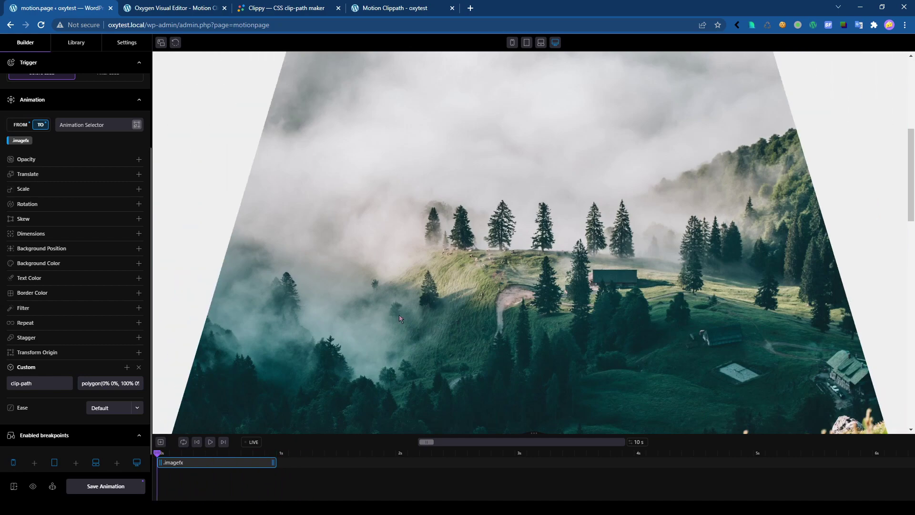
Change the animation's trigger from Page Events to ScrollTrigger and check the scroller markers on the page
scroll(399, 315, up, 5)
scroll(413, 309, down, 6)
scroll(414, 310, up, 5)
scroll(82, 244, up, 3)
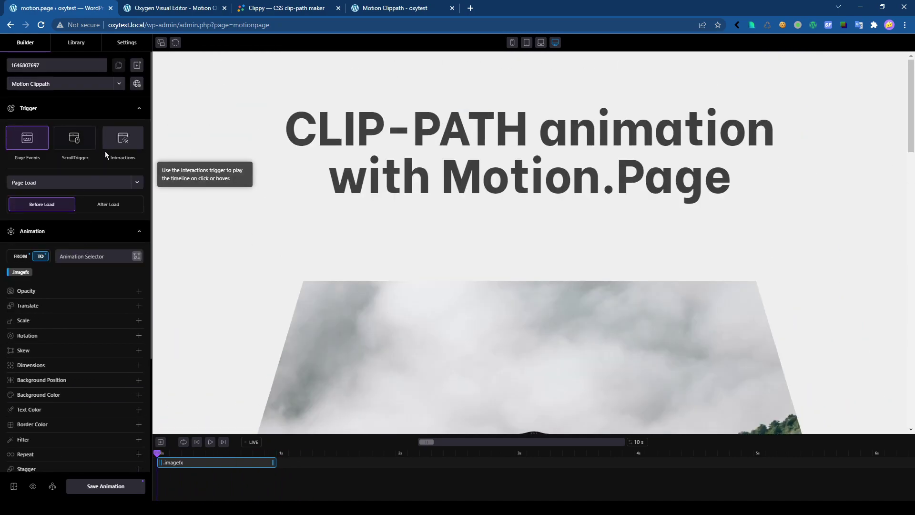
click(84, 138)
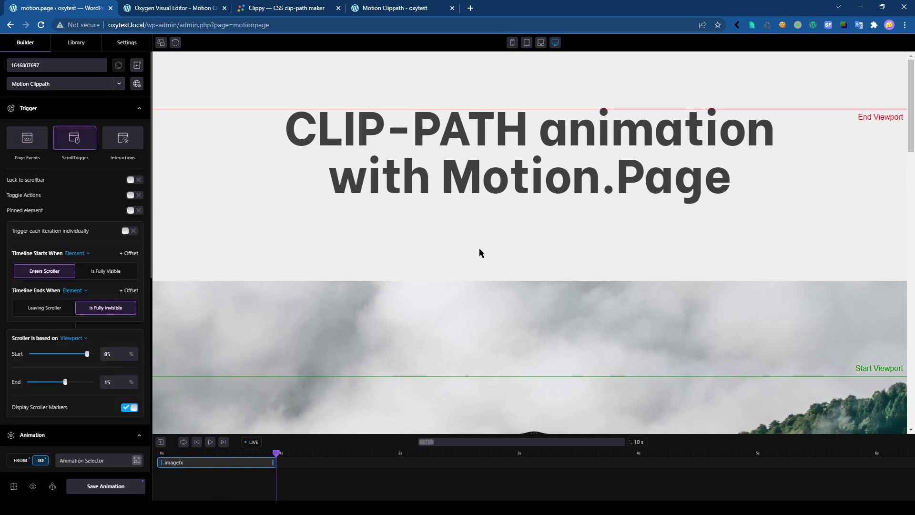
scroll(480, 248, down, 4)
scroll(479, 252, up, 4)
Set the viewport-based scroller's start to 50% and its end to 0%
double_click(111, 353)
text(50)
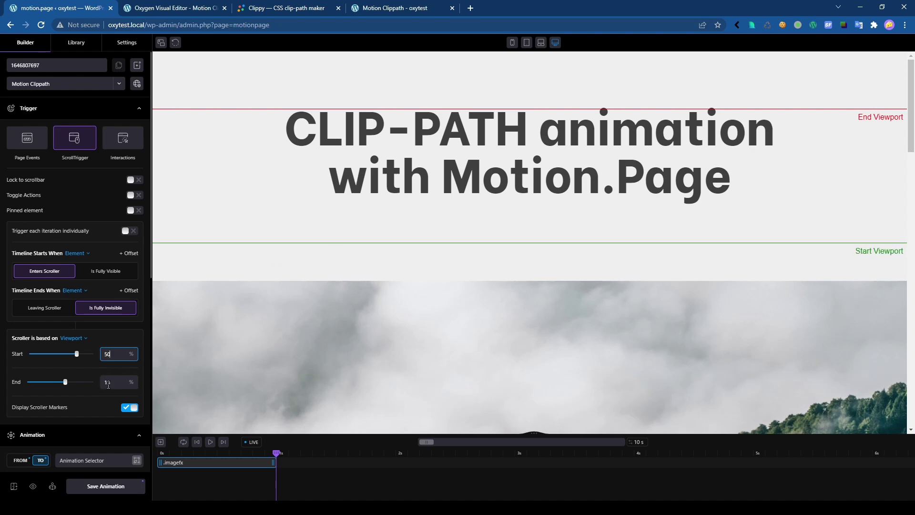
double_click(115, 382)
text(0)
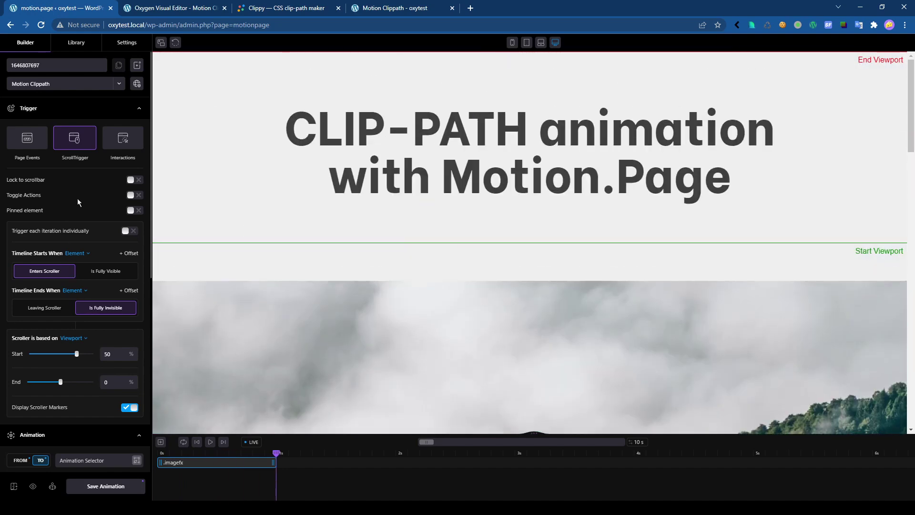
Save the animation and open the live page preview
click(109, 488)
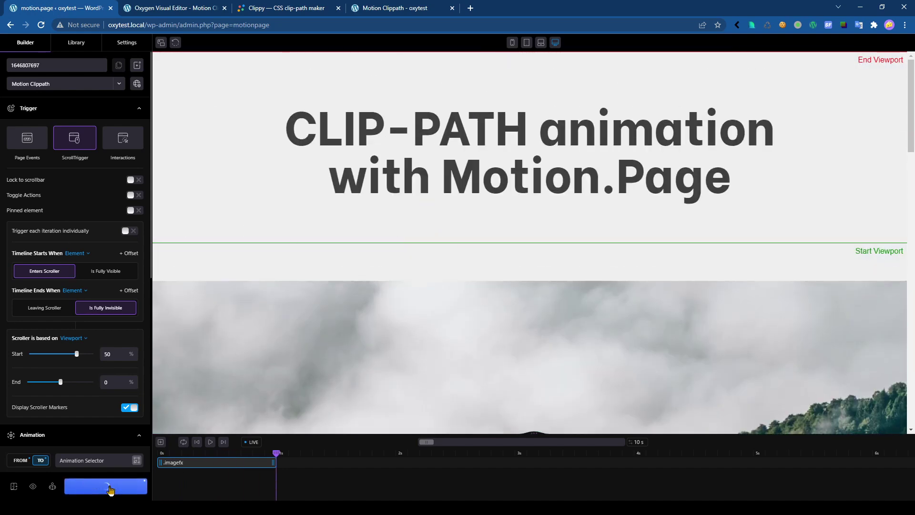
click(33, 486)
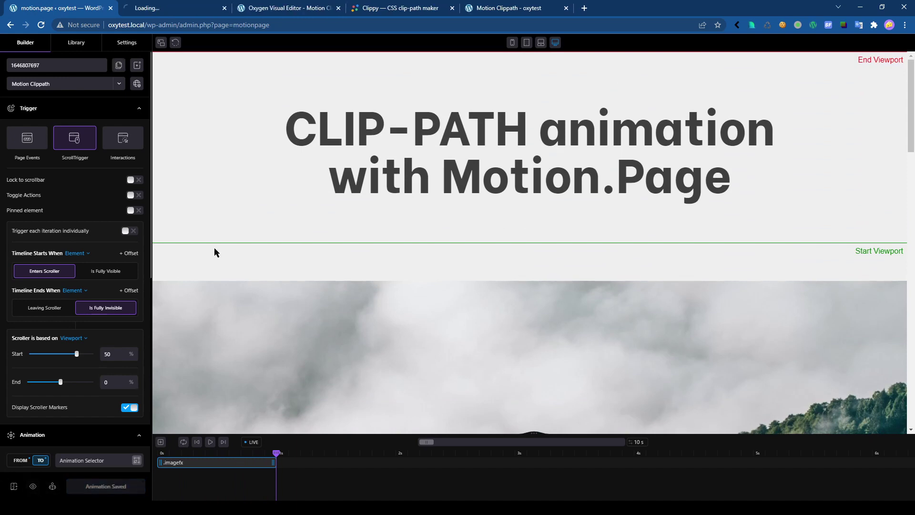
Review the landscape image's clip-path animation on the live page, and return to the motion.page builder
scroll(243, 272, down, 8)
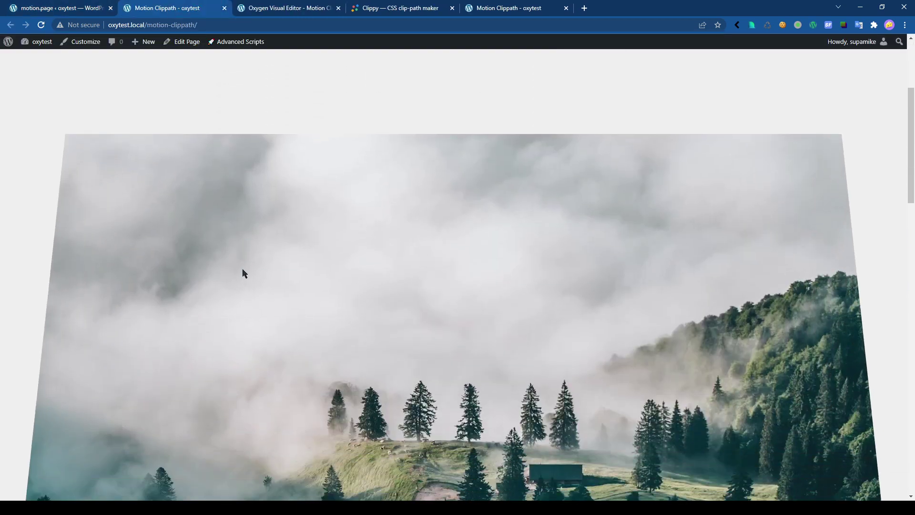
scroll(242, 273, up, 7)
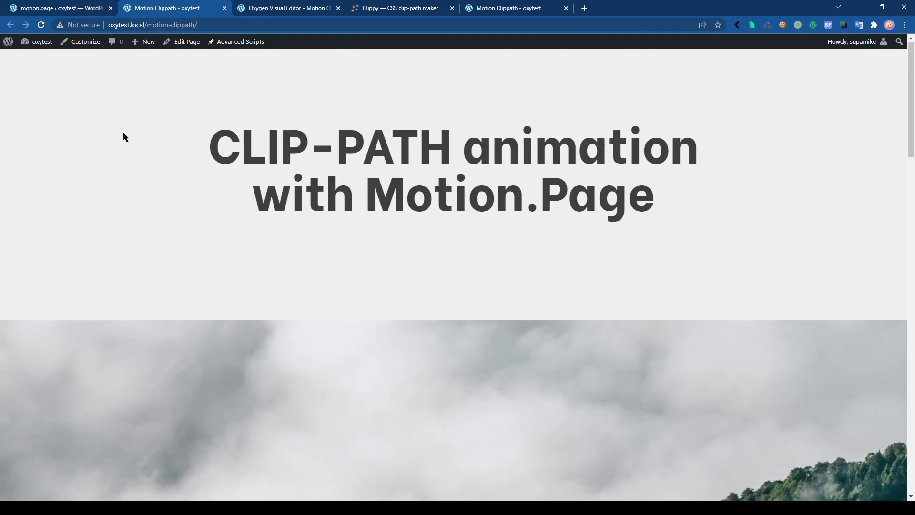
click(49, 9)
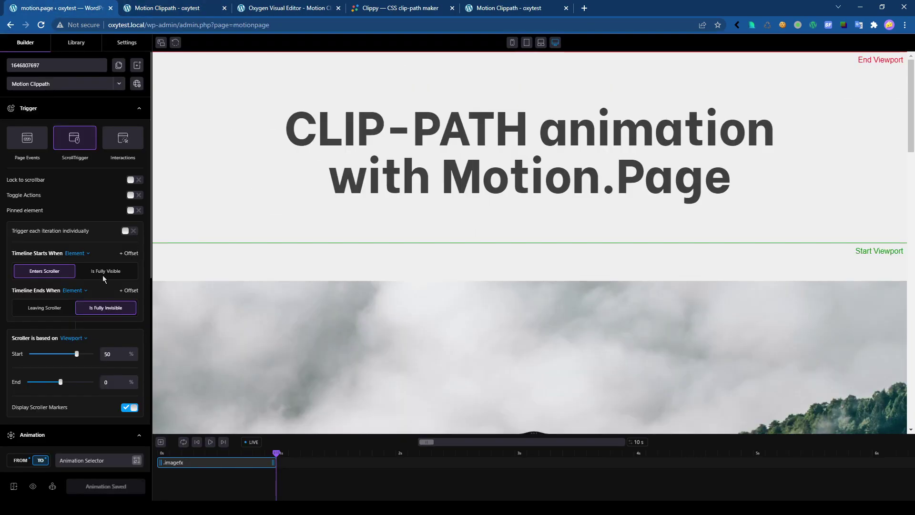
Enable Toggle Actions for the ScrollTrigger and set the behaviour to Reverse on scroll back leave
click(134, 195)
click(65, 212)
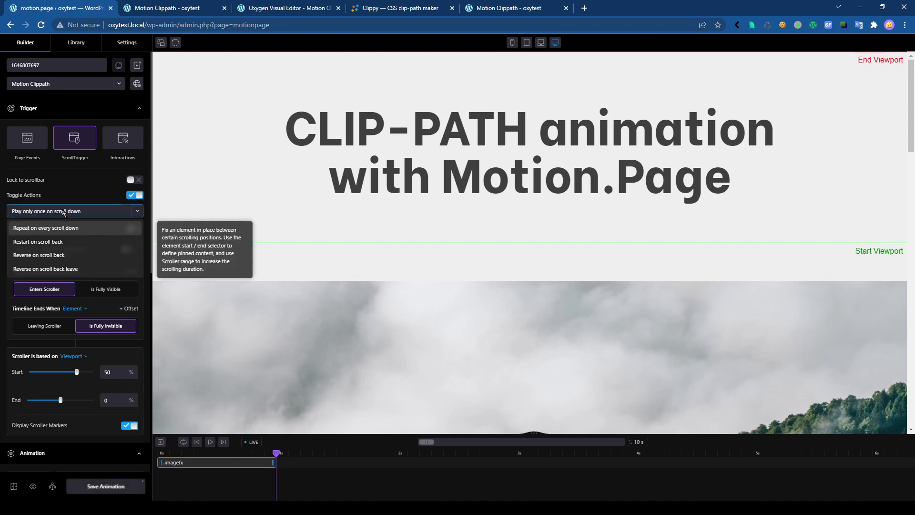
click(71, 242)
click(64, 215)
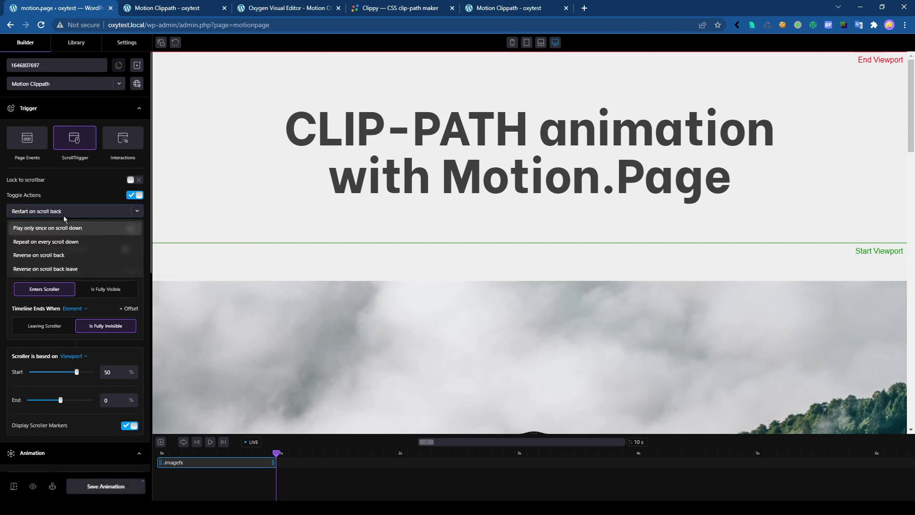
click(63, 262)
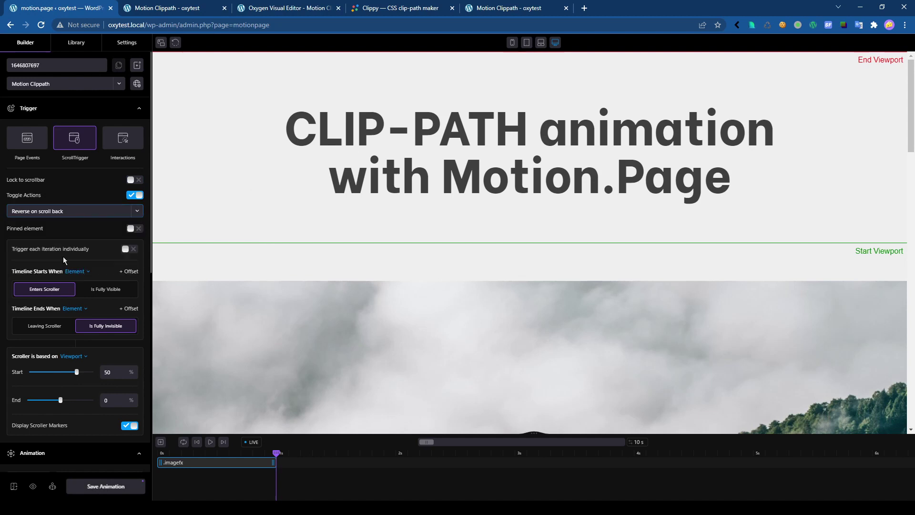
click(62, 212)
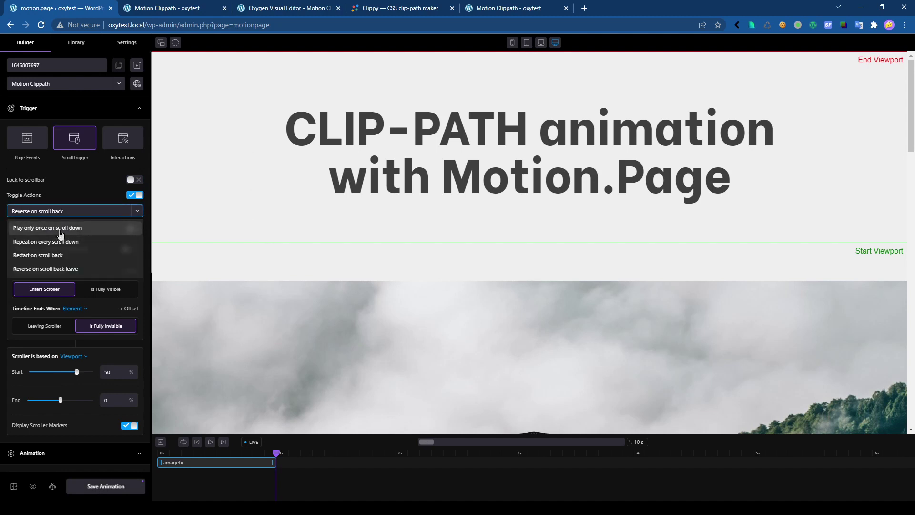
click(60, 270)
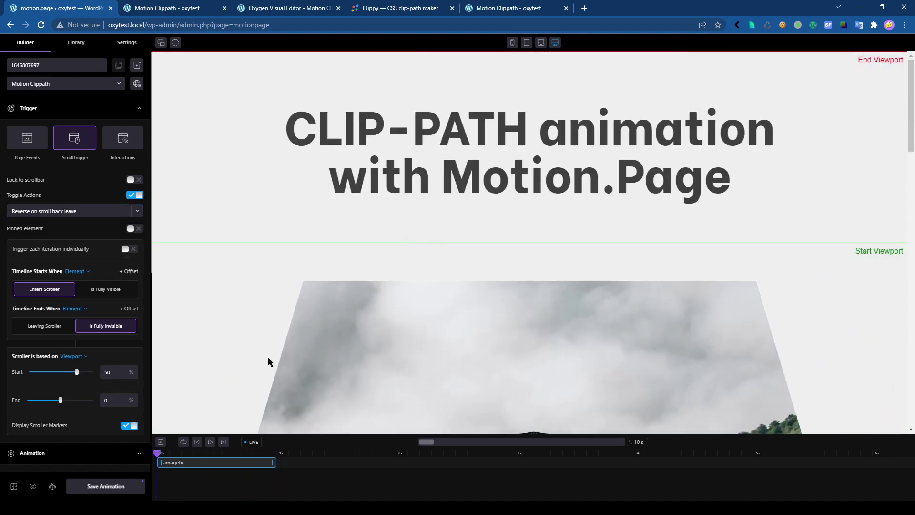
Examine in the builder preview how the image's clip-path animation plays and reverses around the scroller markers
scroll(269, 362, down, 5)
scroll(267, 360, up, 5)
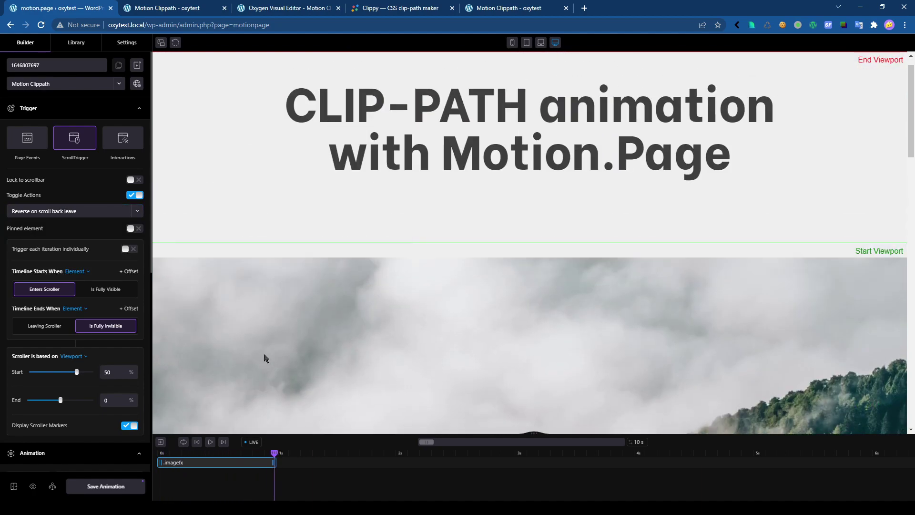
scroll(262, 358, down, 3)
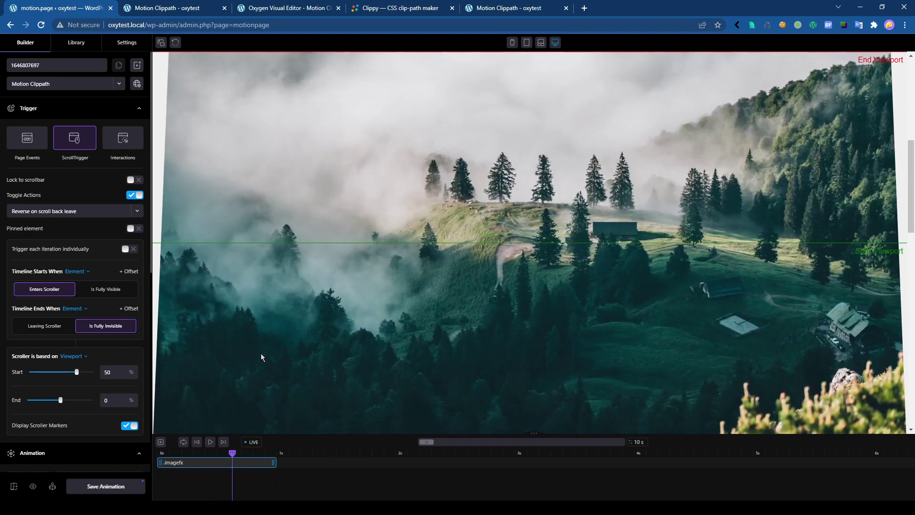
scroll(261, 355, up, 3)
scroll(267, 258, down, 5)
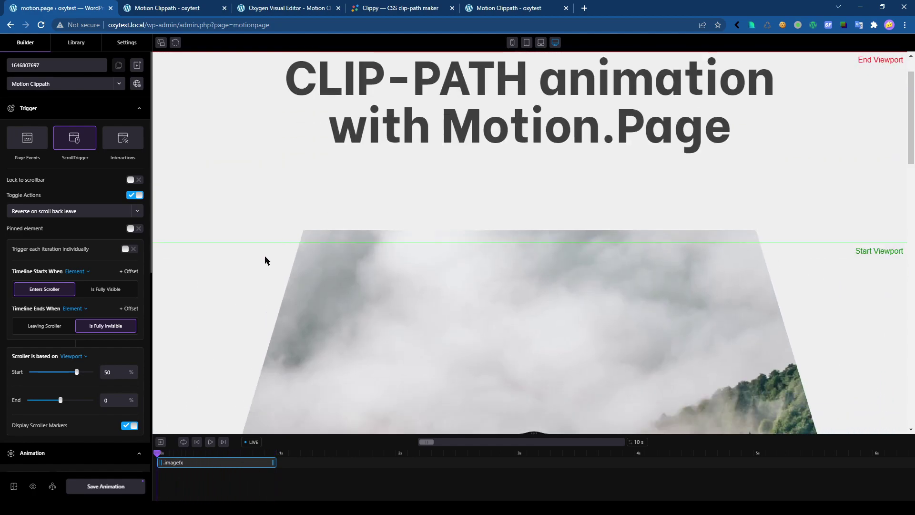
scroll(254, 262, up, 5)
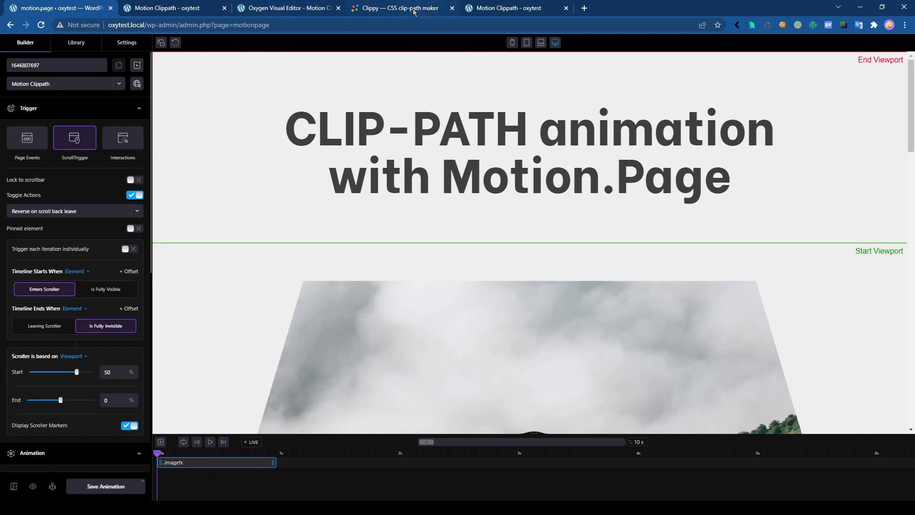
scroll(463, 348, down, 5)
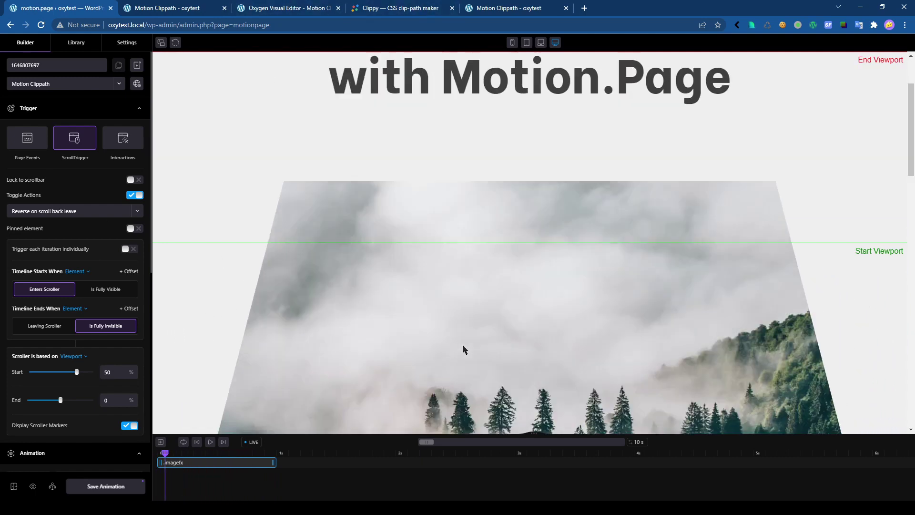
scroll(453, 348, up, 5)
scroll(441, 346, down, 5)
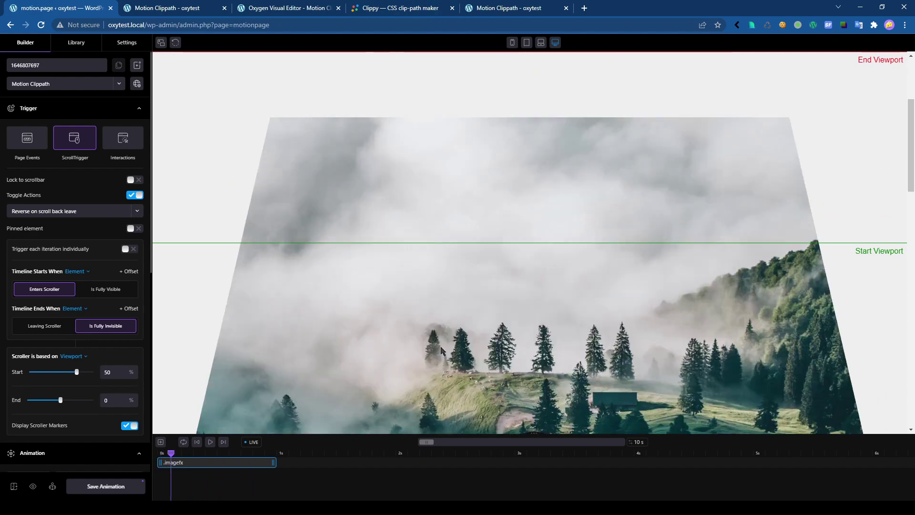
scroll(243, 336, up, 5)
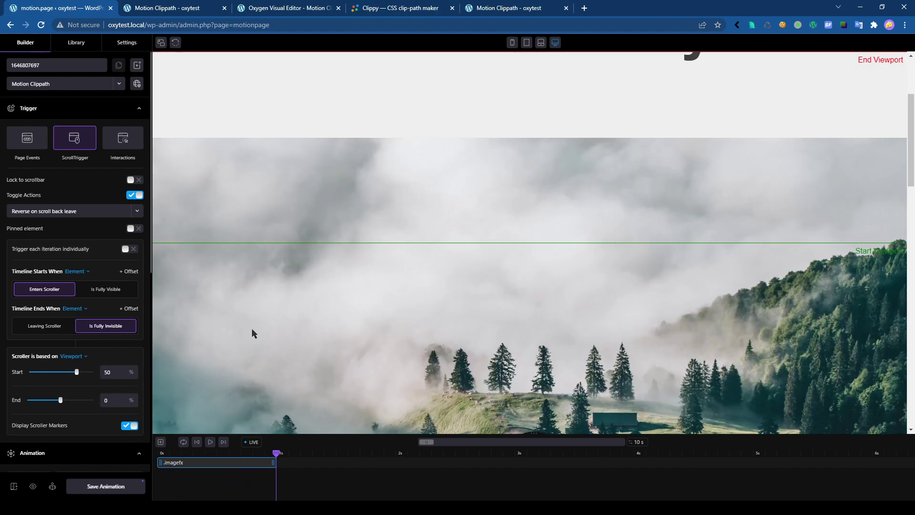
scroll(353, 363, down, 5)
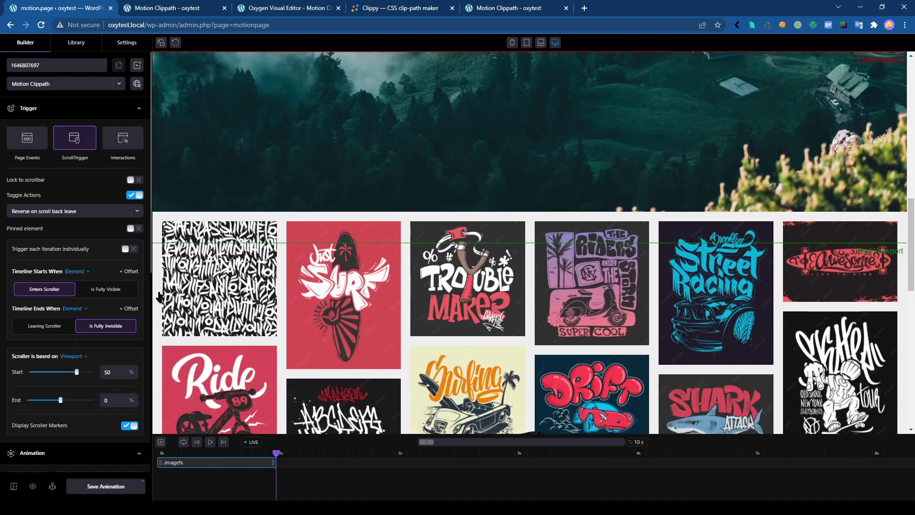
scroll(160, 297, down, 3)
scroll(199, 100, up, 5)
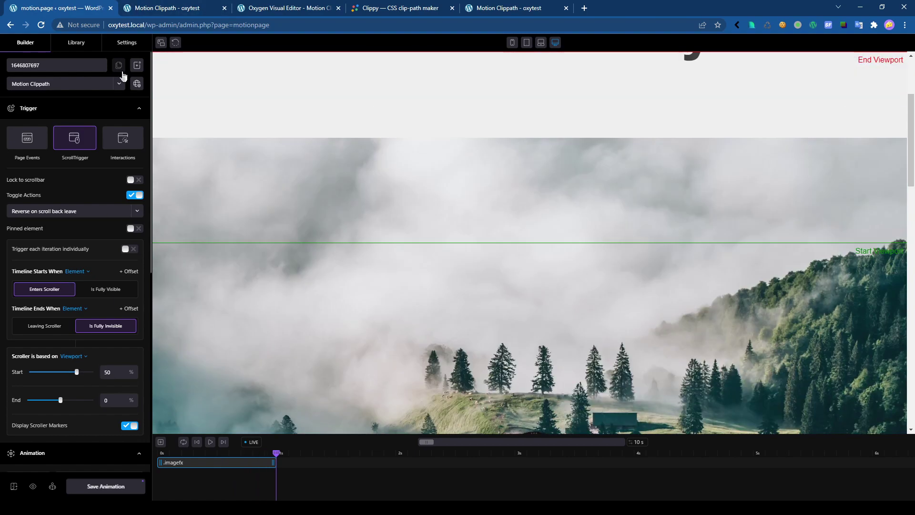
Save the image animation and create a new timeline for the Motion Clippath page
click(107, 488)
click(138, 66)
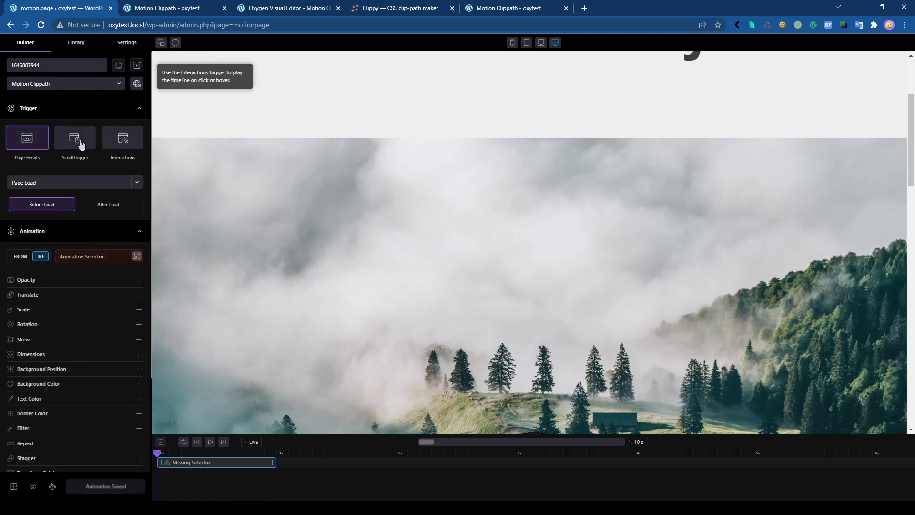
scroll(245, 278, down, 8)
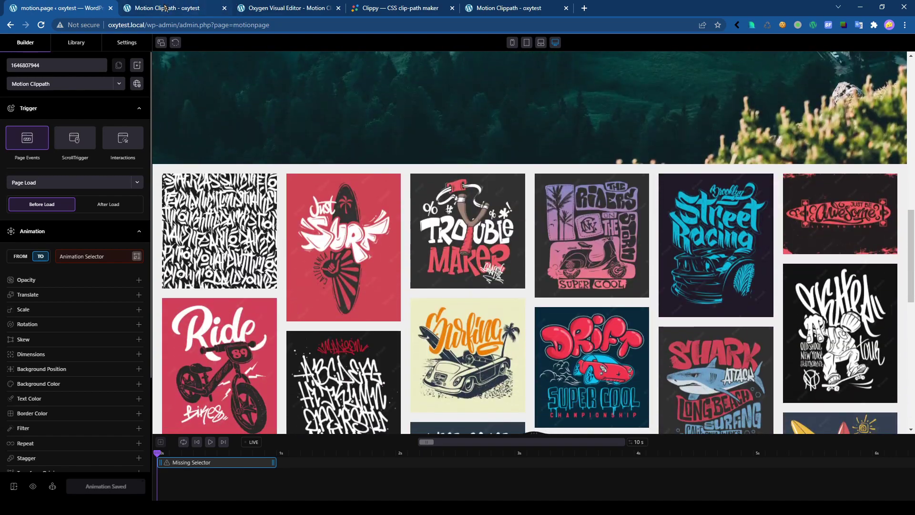
Inspect an image of the live page's gallery in the browser's developer tools and enlarge the markup area
click(164, 7)
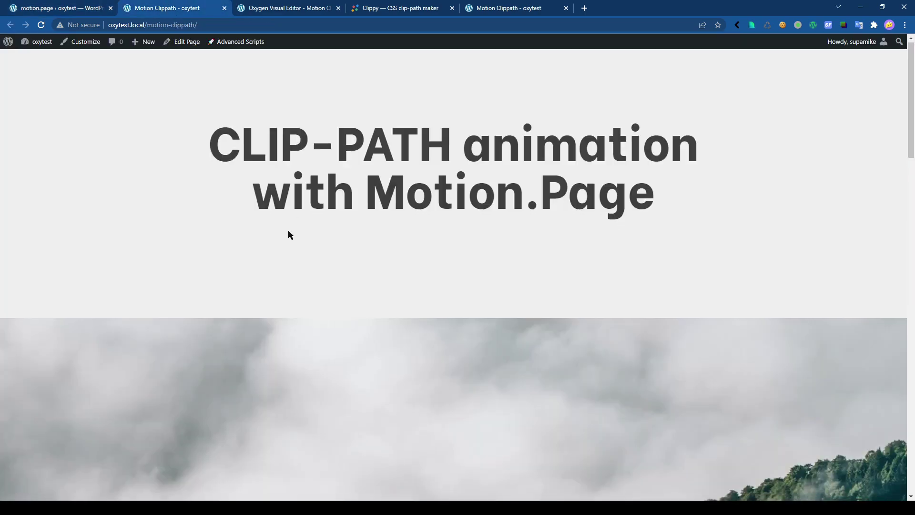
scroll(281, 236, down, 6)
scroll(274, 239, down, 6)
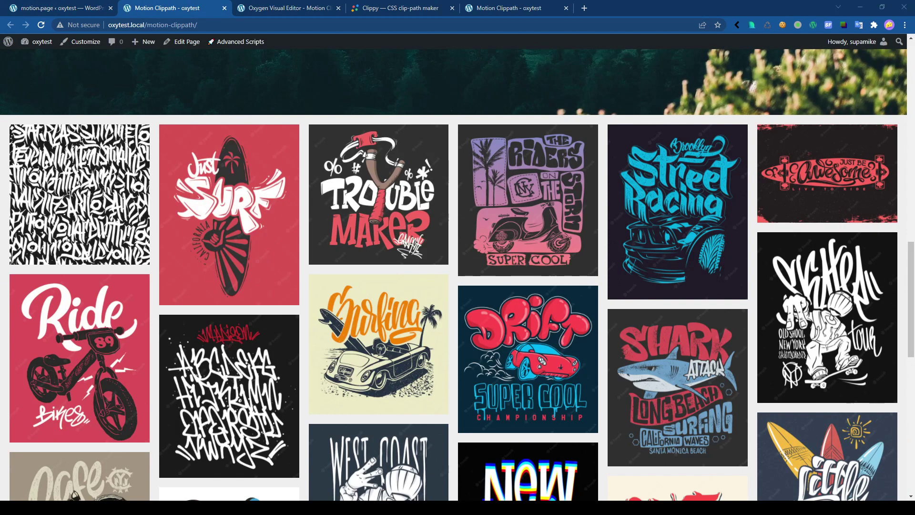
key(ctrl+shift+i)
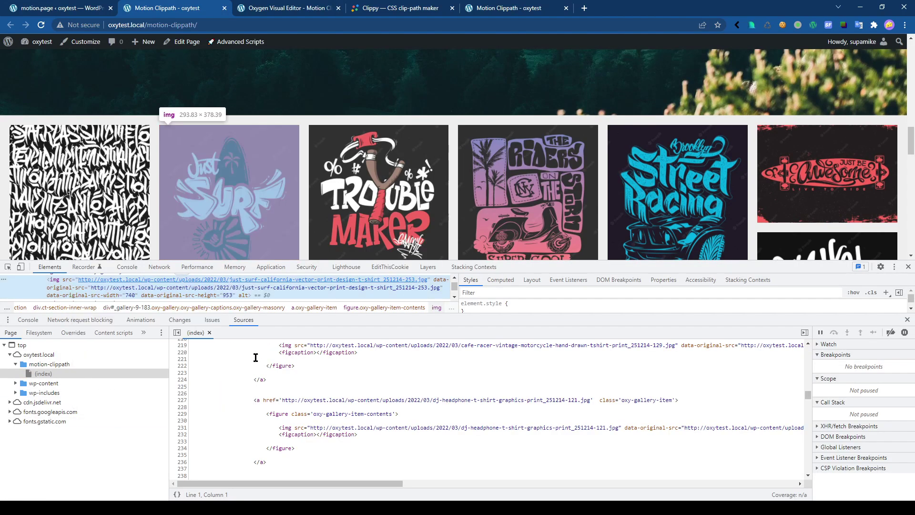
drag(342, 322, 342, 445)
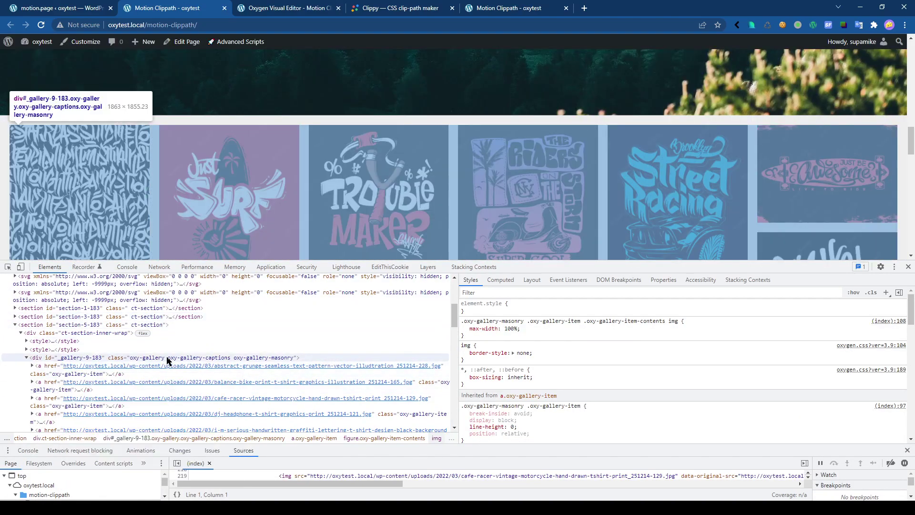
Expand the first gallery item in the markup and copy its figure's class name, oxy-gallery-item-contents
click(48, 367)
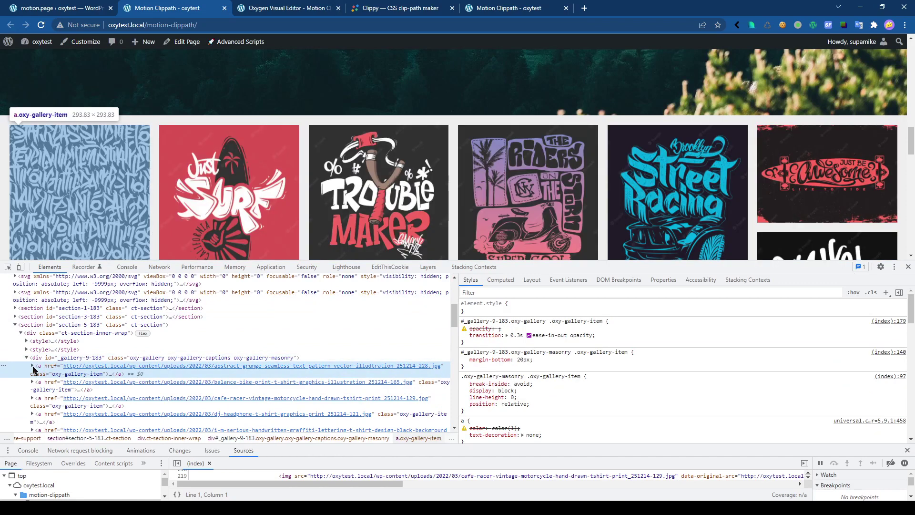
click(32, 366)
double_click(137, 382)
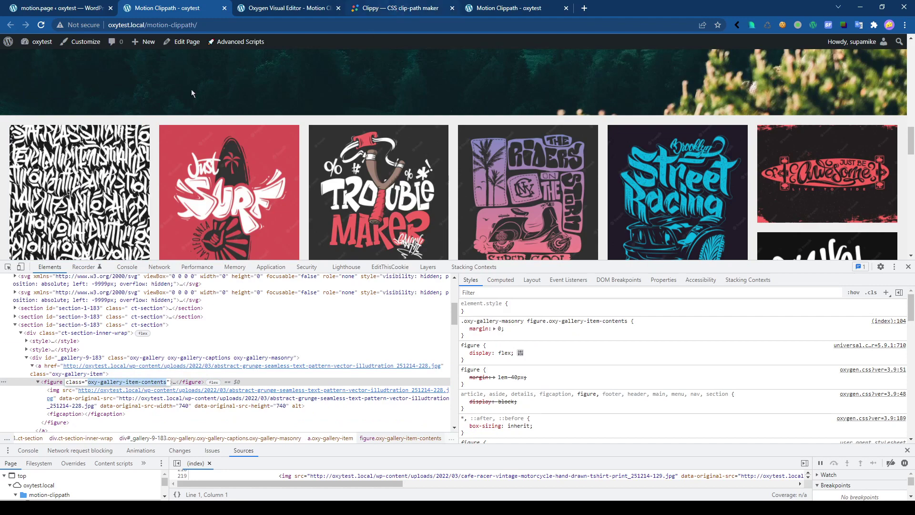
Switch back to the motion.page builder and set the new timeline's trigger to ScrollTrigger
key(ctrl+Page_Up)
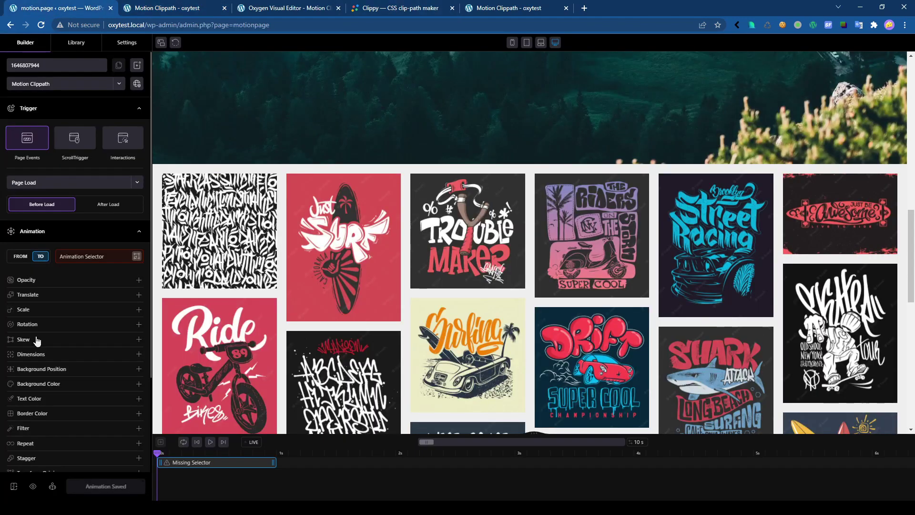
scroll(315, 337, down, 1)
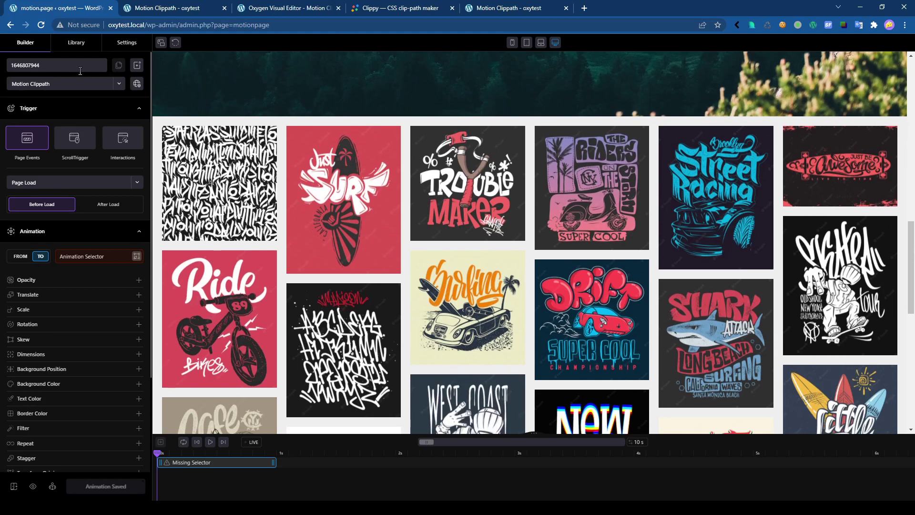
click(74, 139)
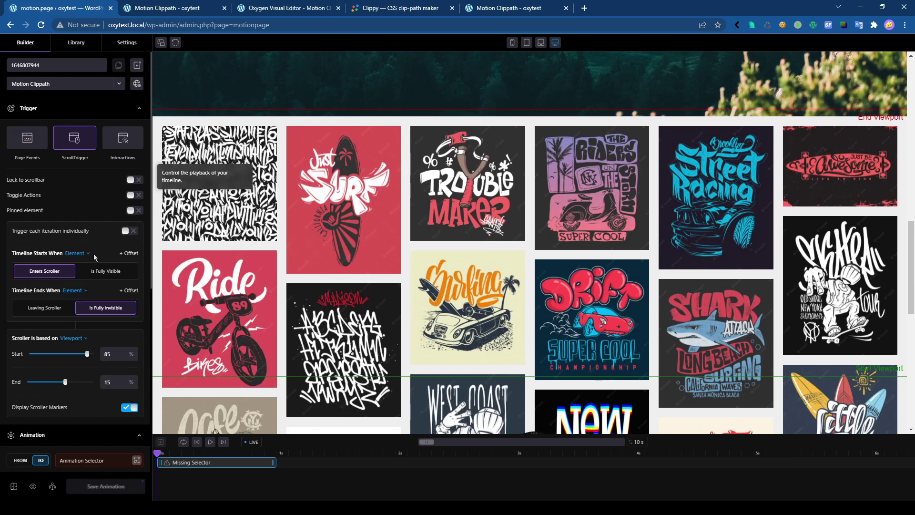
Switch the animation to FROM and add .oxy-gallery-item-contents as its selector
scroll(74, 370, down, 2)
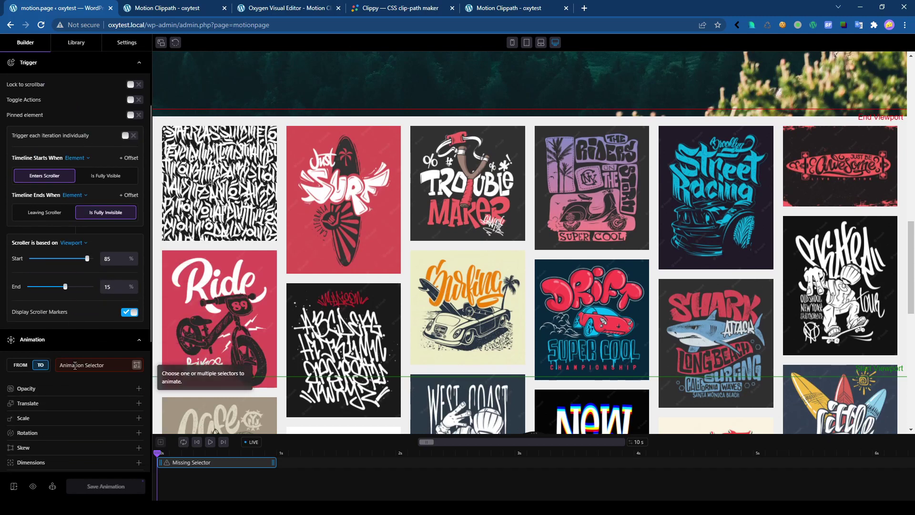
click(20, 365)
click(142, 362)
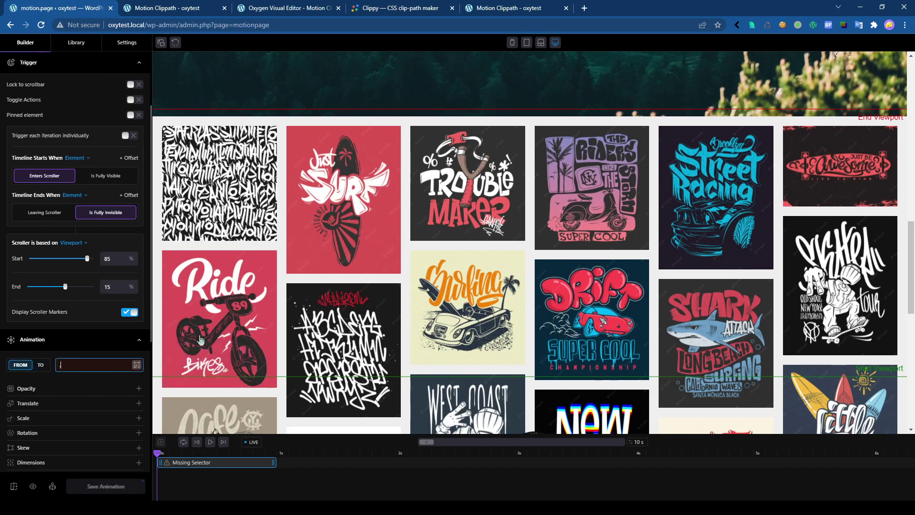
text(.oxy-gallery-item-contents)
key(Return)
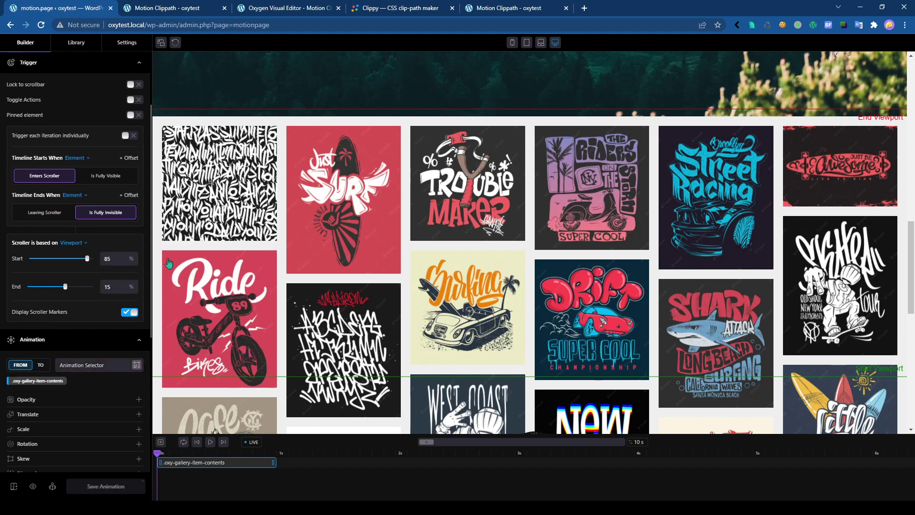
Switch to Clippy, shape a circle clip-path with a 44.4% radius, and copy its value circle(44.4% at 50% 50%)
click(385, 9)
mouse_move(879, 173)
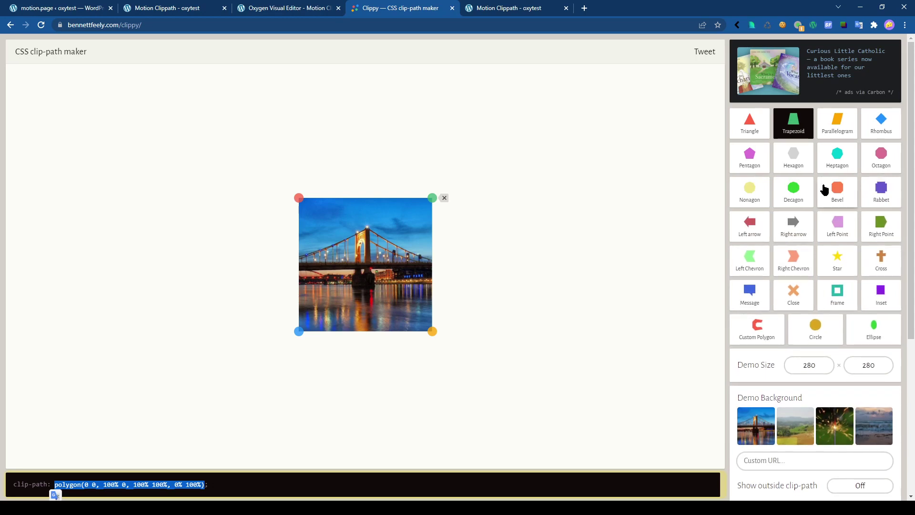
click(816, 335)
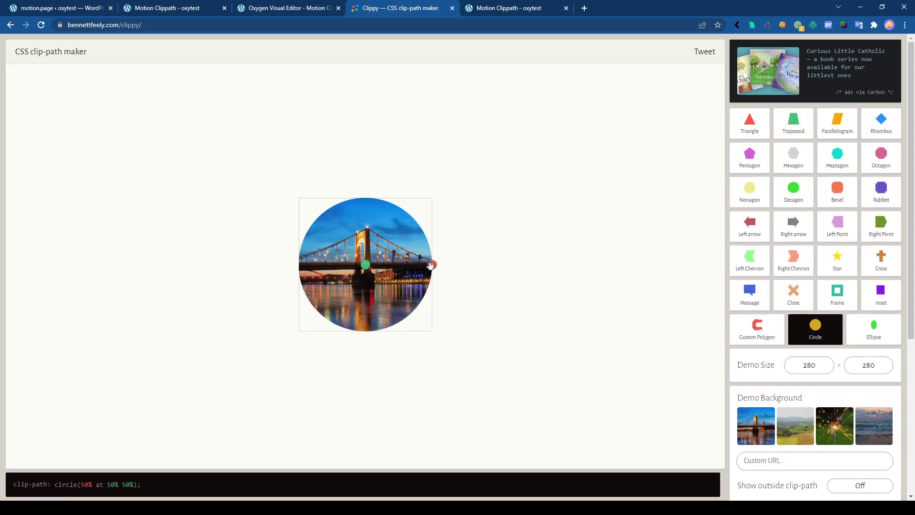
mouse_move(430, 265)
mouse_down()
mouse_move(372, 266)
mouse_move(460, 278)
mouse_move(362, 273)
mouse_move(424, 274)
mouse_up()
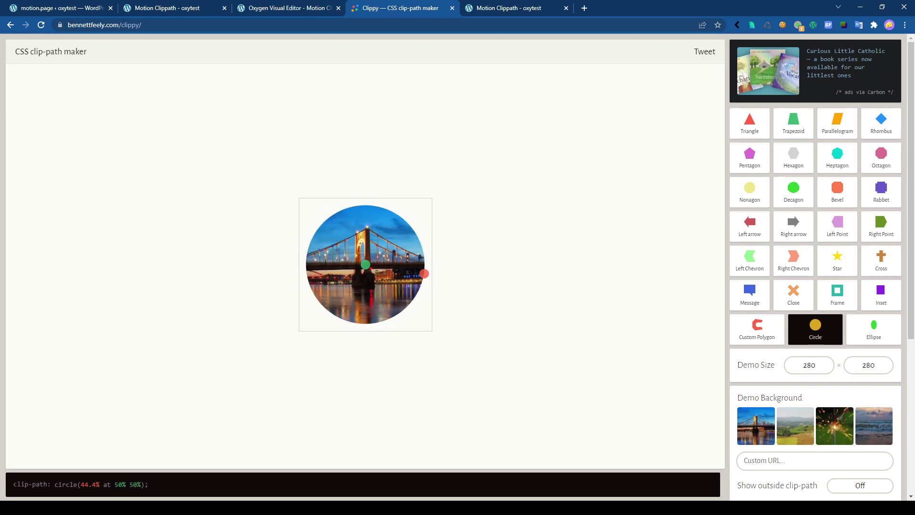
drag(54, 485, 141, 484)
key(ctrl+c)
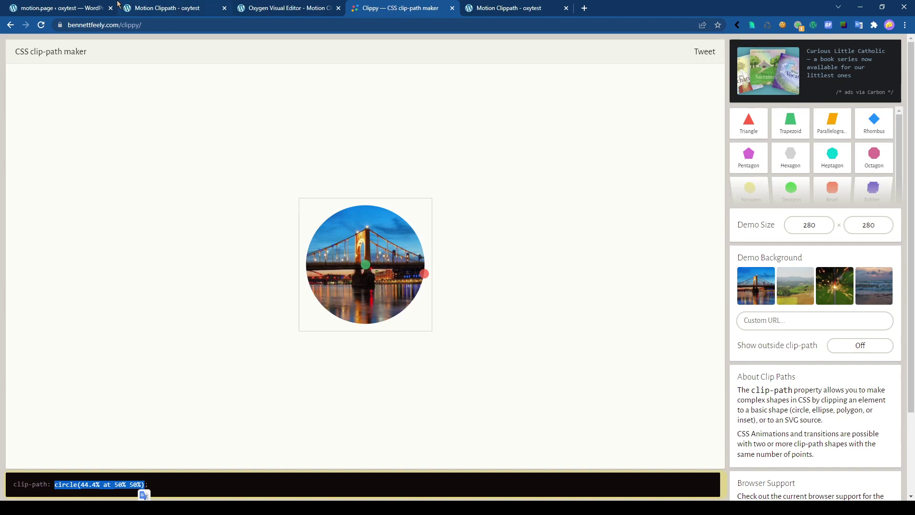
Switch to the motion.page builder, add a custom clip-path property with the copied circle to the FROM animation, and set its radius to 0%
click(73, 7)
scroll(126, 295, down, 5)
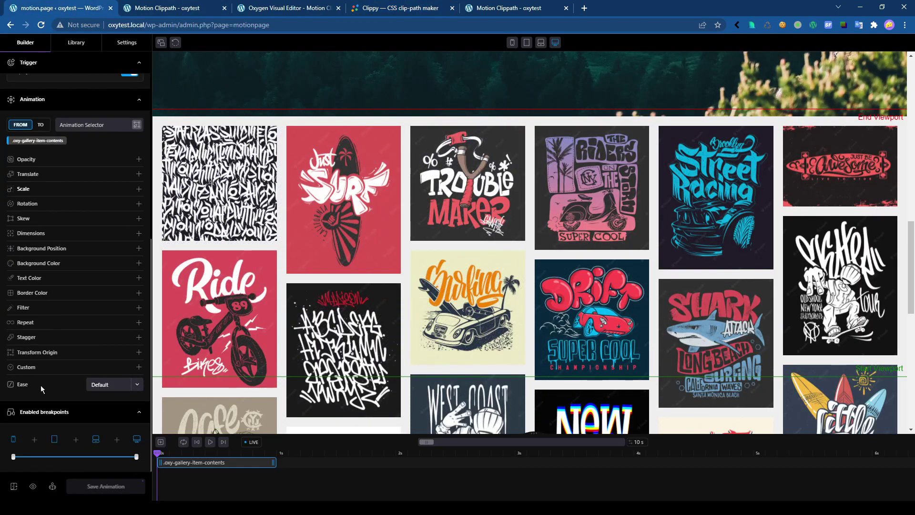
scroll(38, 405, up, 5)
scroll(54, 432, down, 5)
click(26, 367)
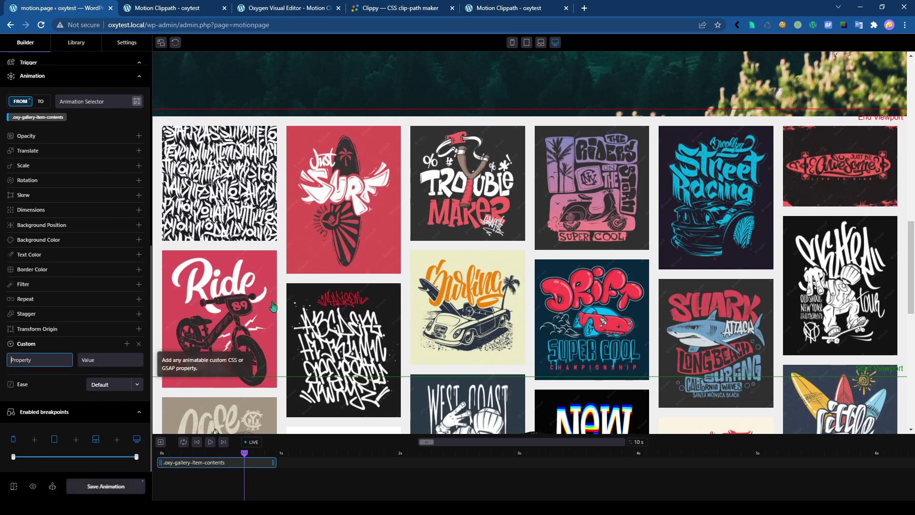
text(clip-path)
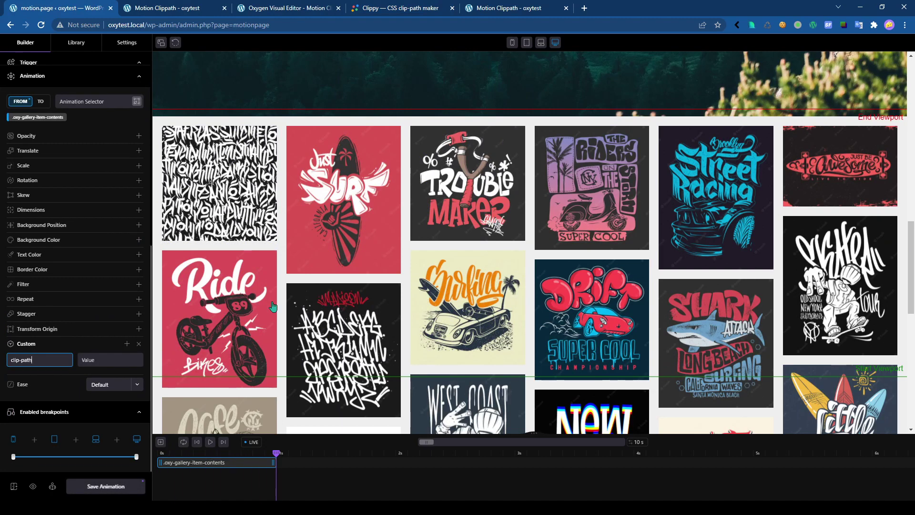
key(Tab)
key(ctrl+v)
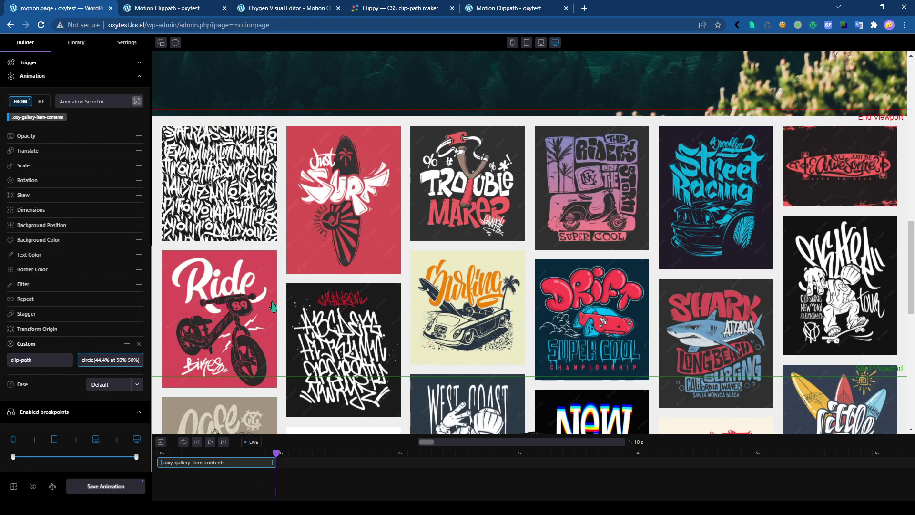
text())
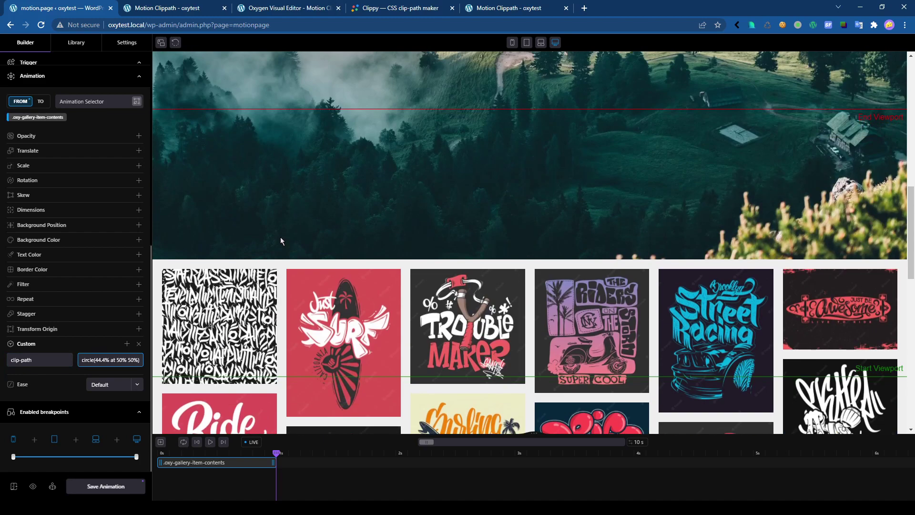
scroll(82, 214, up, 4)
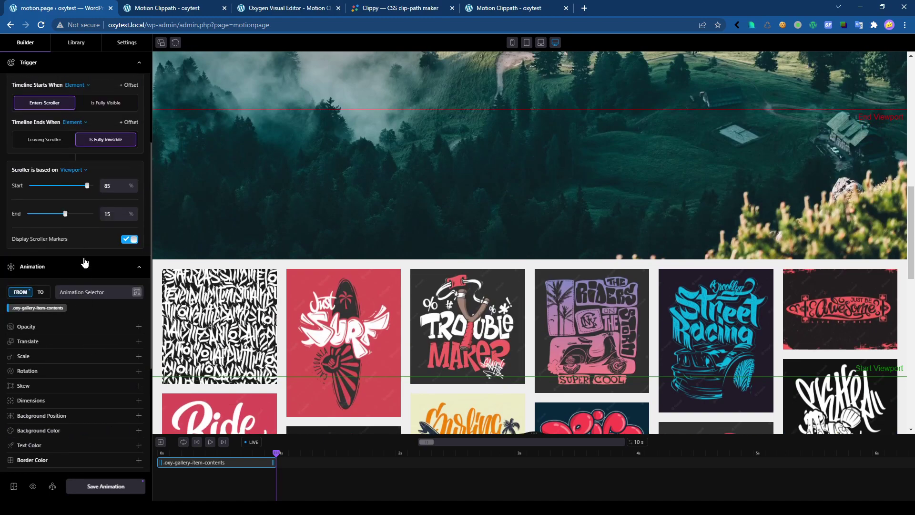
scroll(76, 348, down, 4)
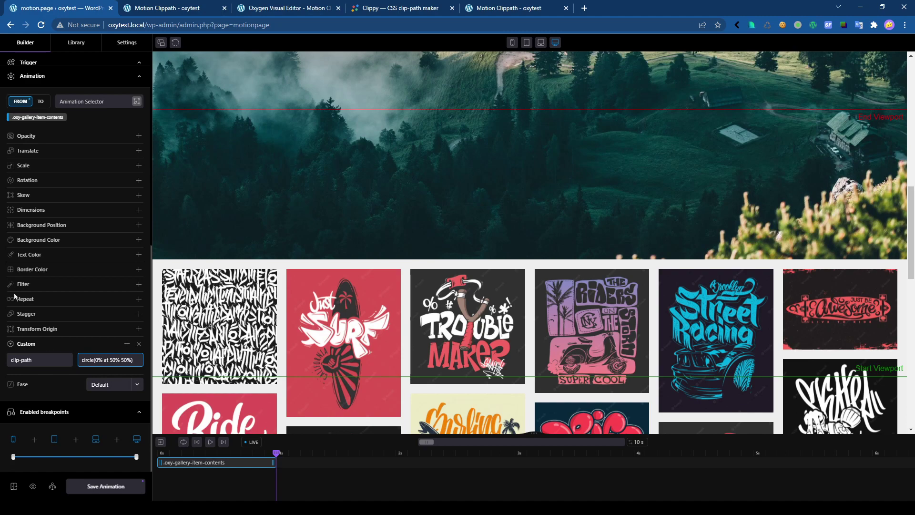
Give the TO animation a custom clip-path of circle(100% at 50% 50%) and return the playhead to the timeline start
scroll(56, 191, up, 4)
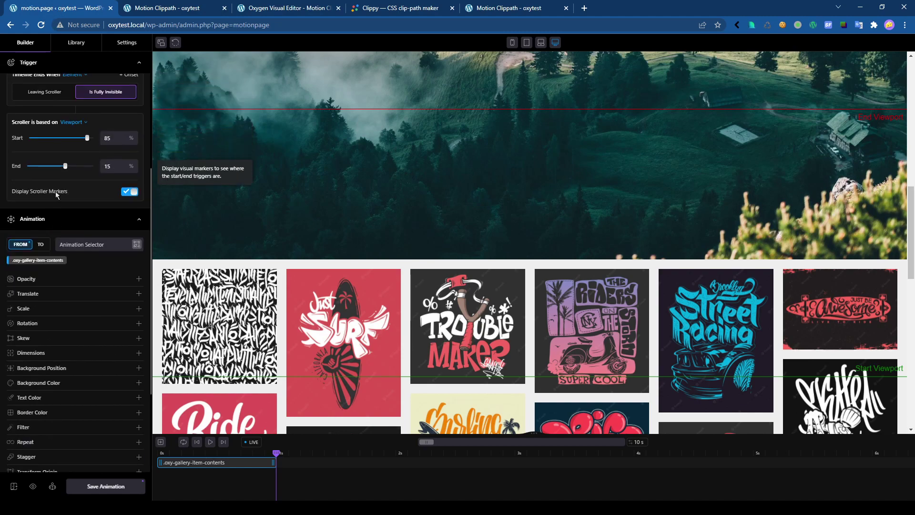
scroll(61, 201, down, 1)
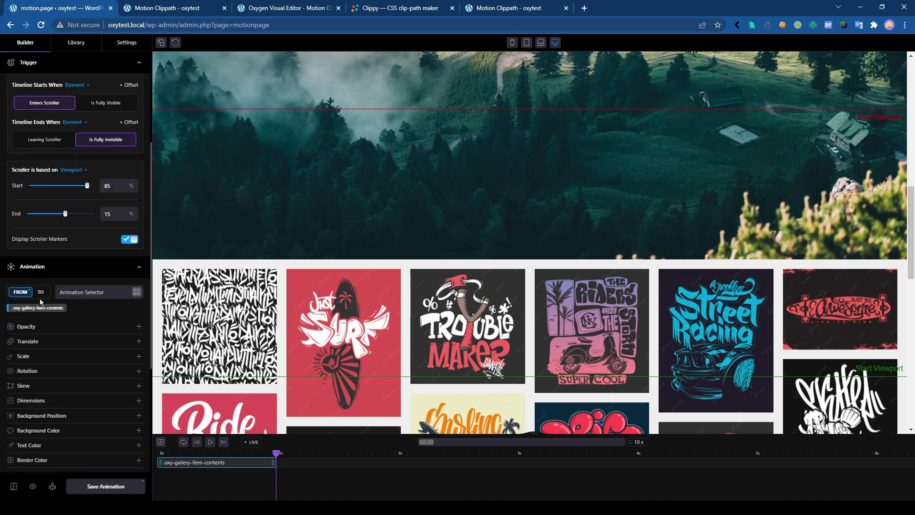
click(41, 294)
scroll(49, 317, down, 3)
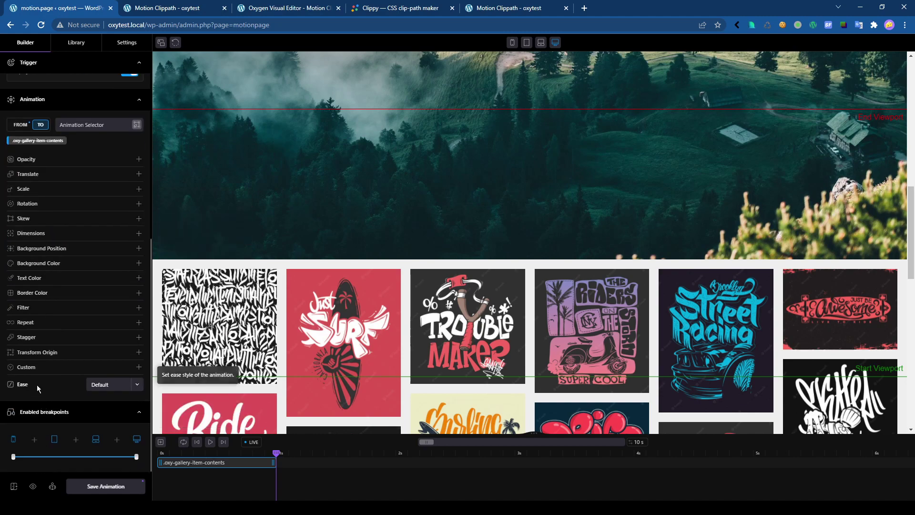
click(31, 368)
text(clip-path)
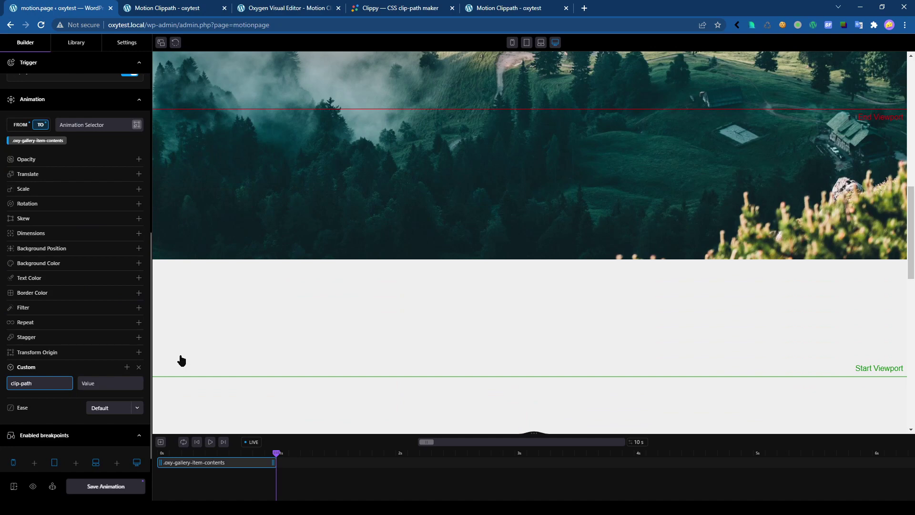
key(Tab)
text(circle(44.4% at 50% 50%))
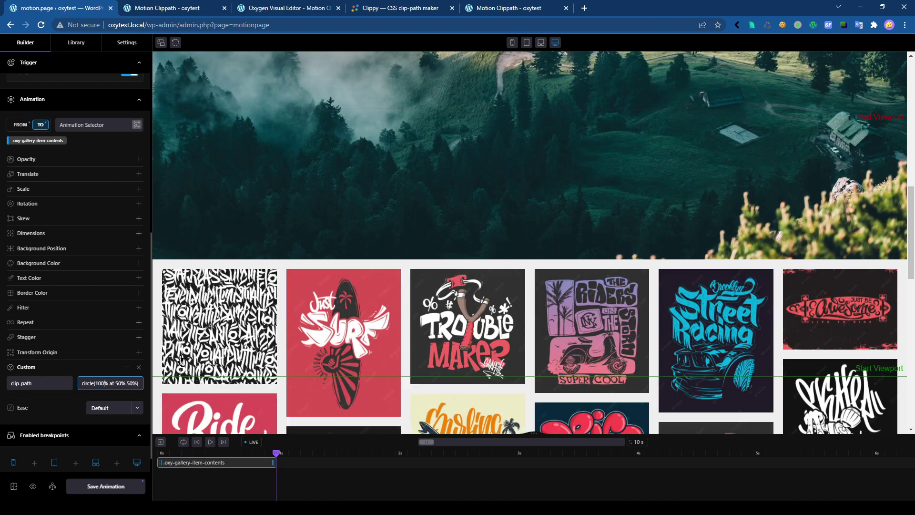
drag(273, 451, 135, 449)
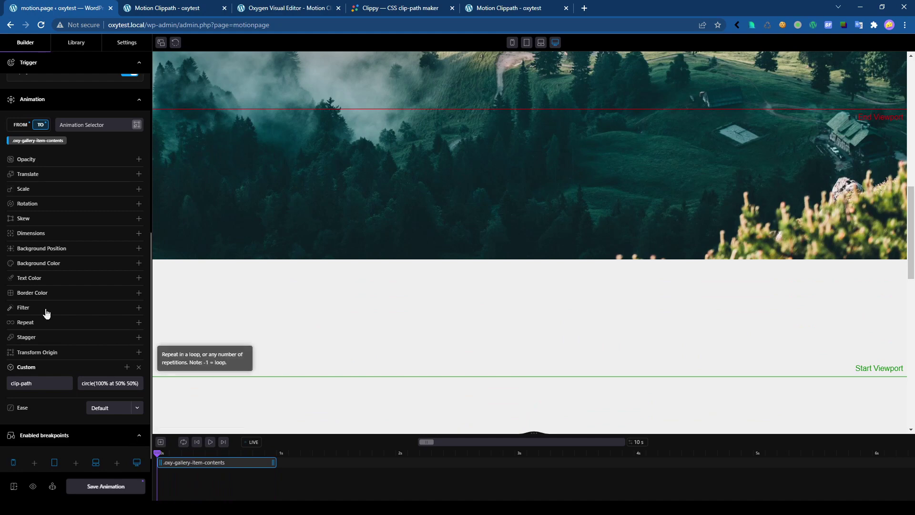
Turn on Trigger each iteration individually for the ScrollTrigger and preview the gallery animation in both scroll directions
scroll(57, 305, up, 8)
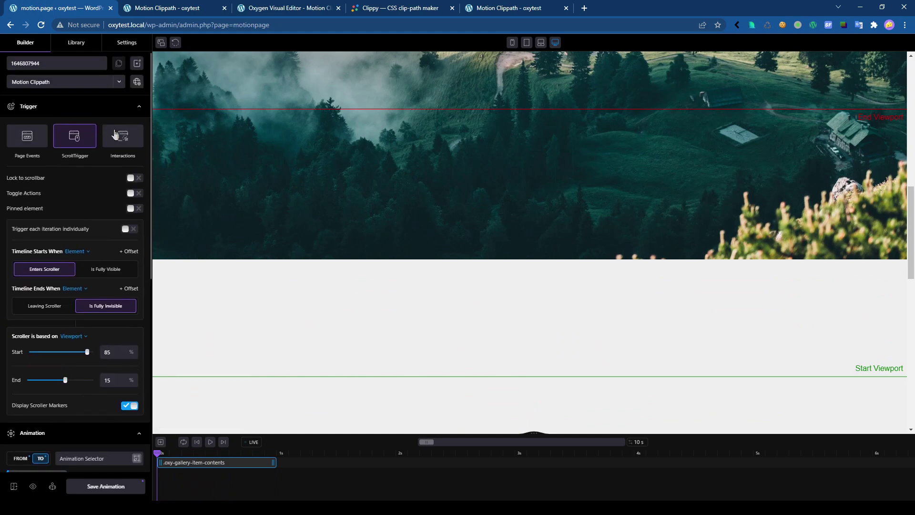
scroll(127, 173, up, 1)
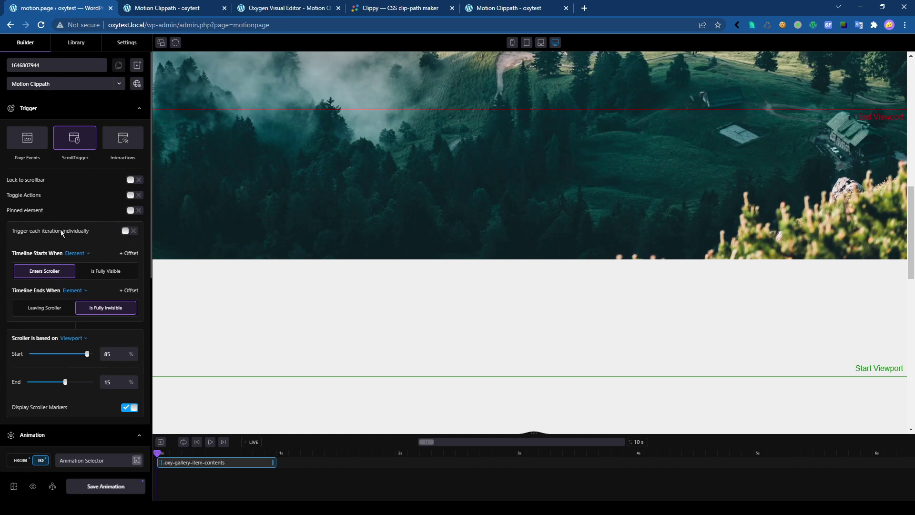
scroll(542, 337, down, 5)
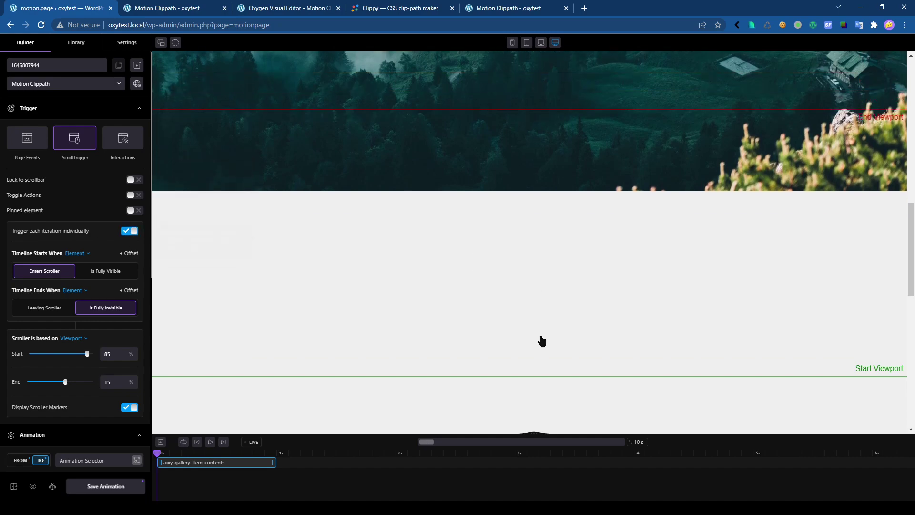
scroll(542, 341, up, 5)
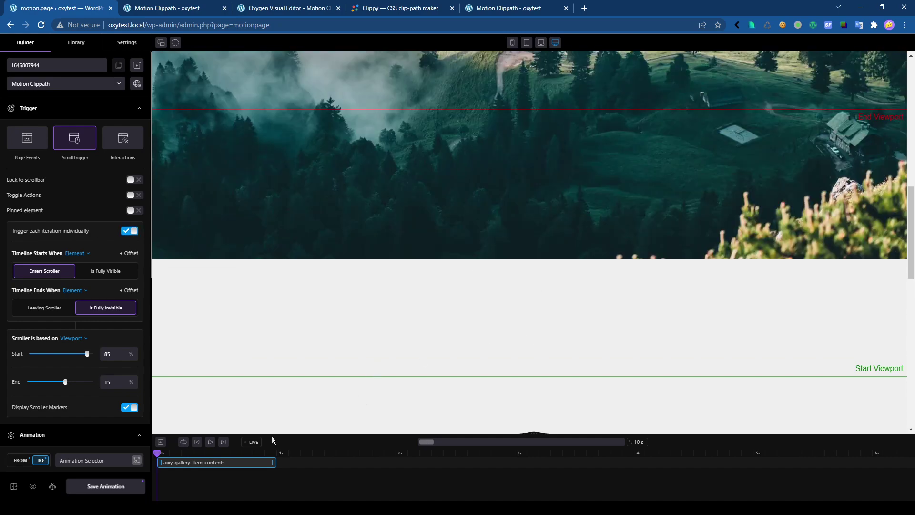
scroll(374, 372, down, 6)
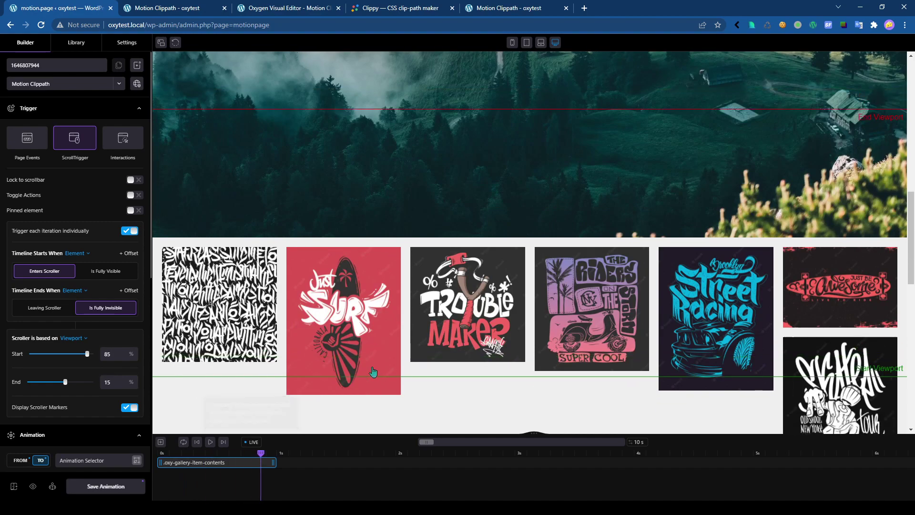
scroll(374, 372, down, 5)
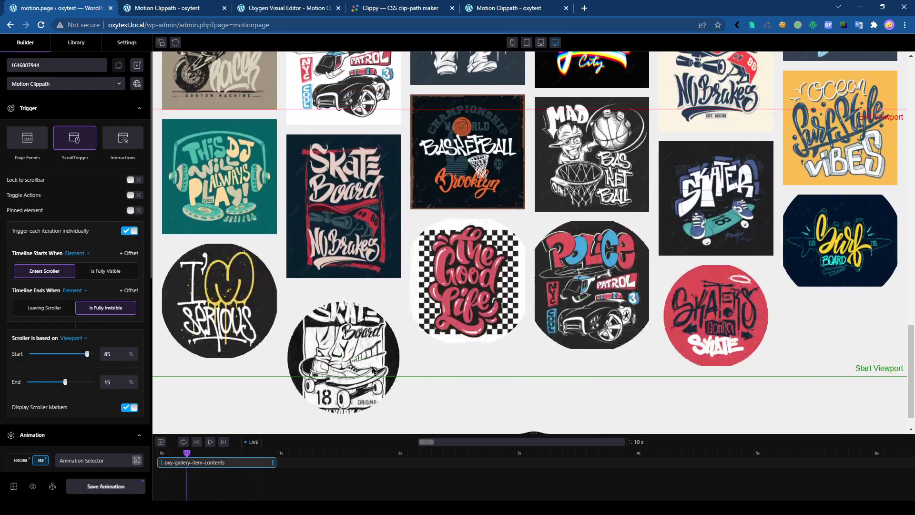
scroll(372, 372, up, 8)
scroll(371, 372, up, 6)
scroll(370, 372, down, 4)
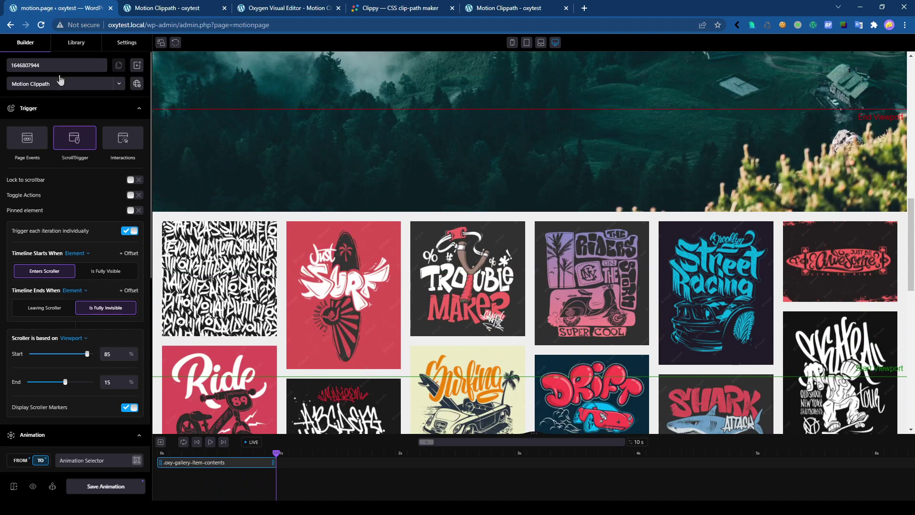
Enable Toggle Actions for the ScrollTrigger and set them to Reverse on scroll back leave
click(134, 196)
click(90, 210)
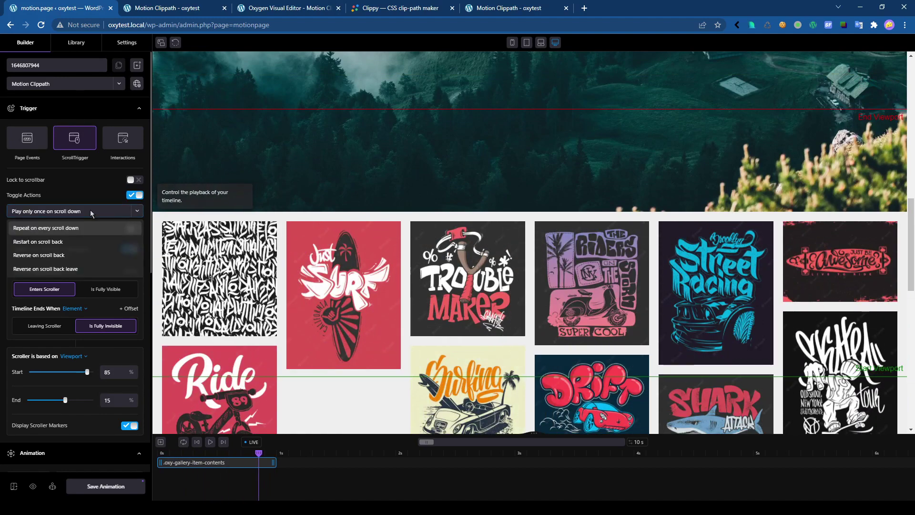
click(96, 269)
Examine how the gallery items reveal and reverse relative to the start and end viewport markers in the preview
scroll(454, 259, down, 7)
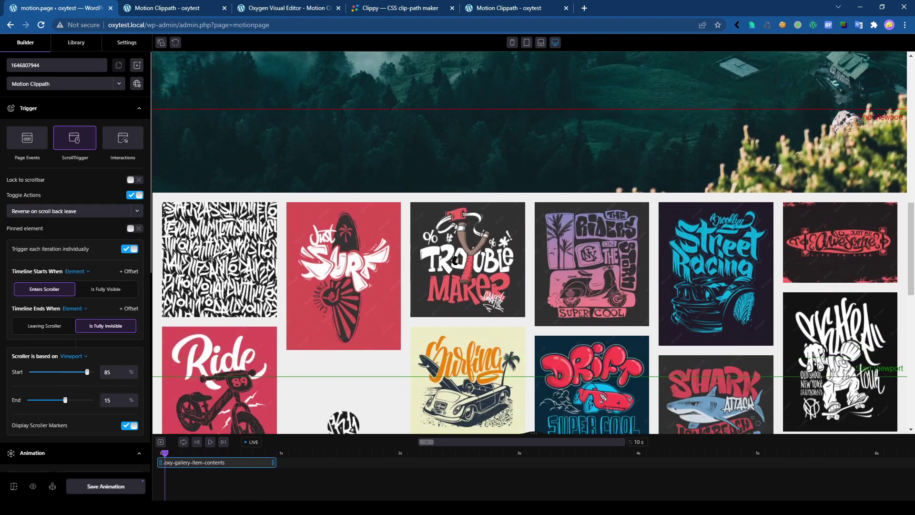
scroll(455, 259, down, 5)
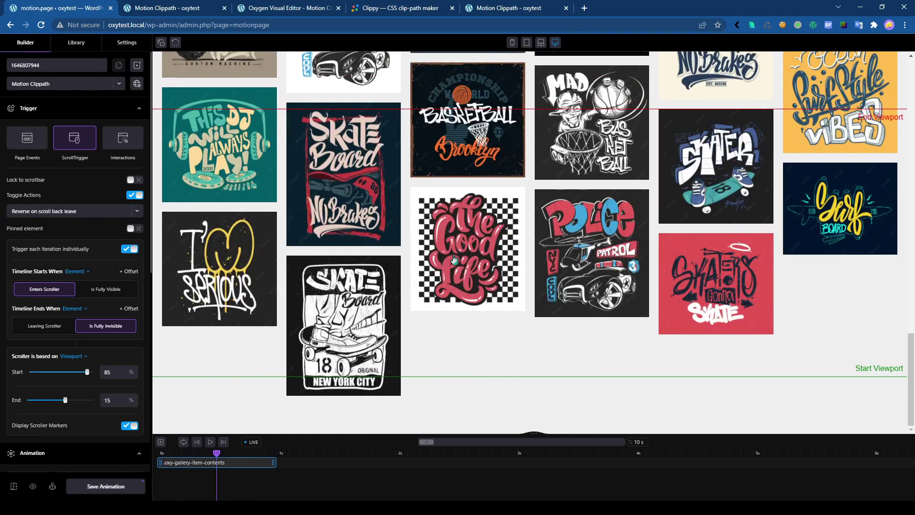
scroll(452, 260, up, 7)
scroll(452, 260, up, 8)
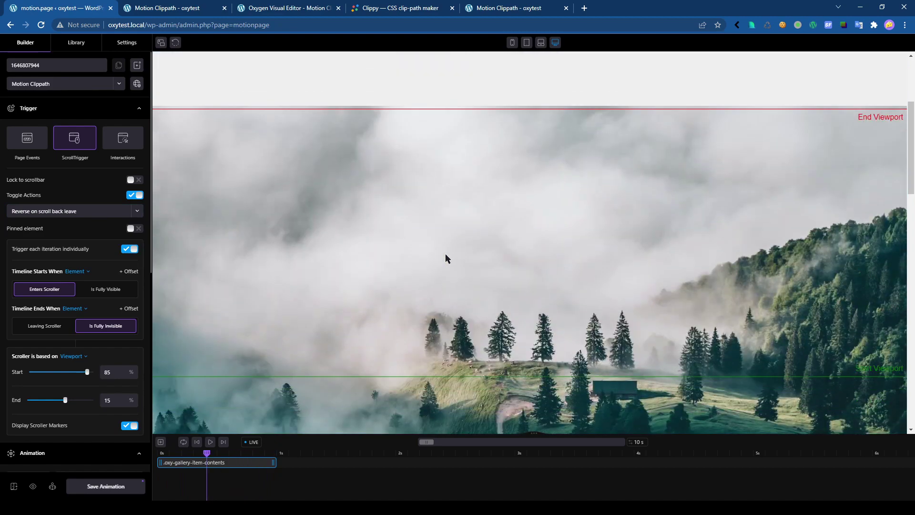
scroll(445, 259, down, 8)
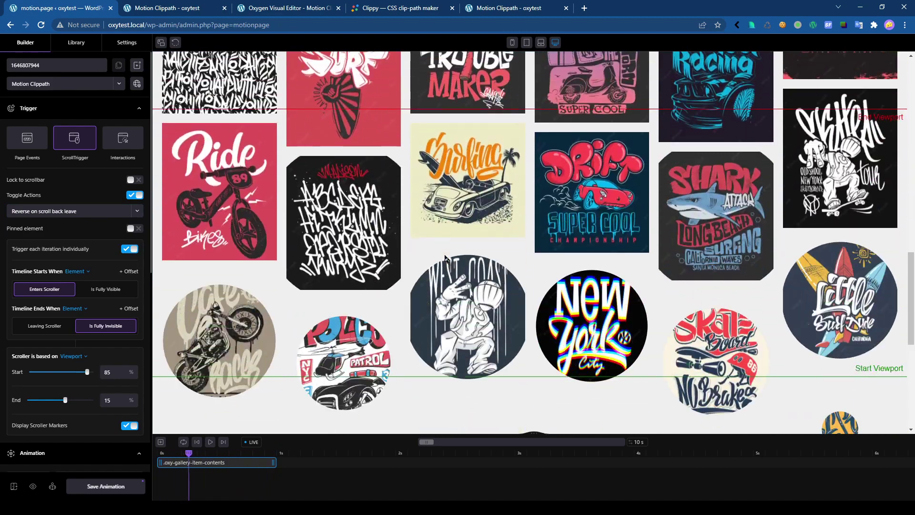
scroll(446, 258, up, 8)
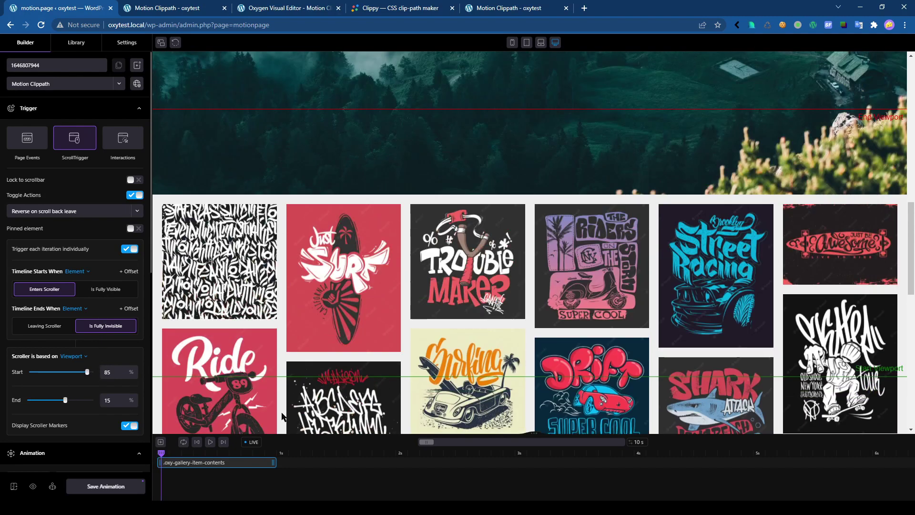
scroll(282, 411, up, 5)
scroll(280, 411, down, 5)
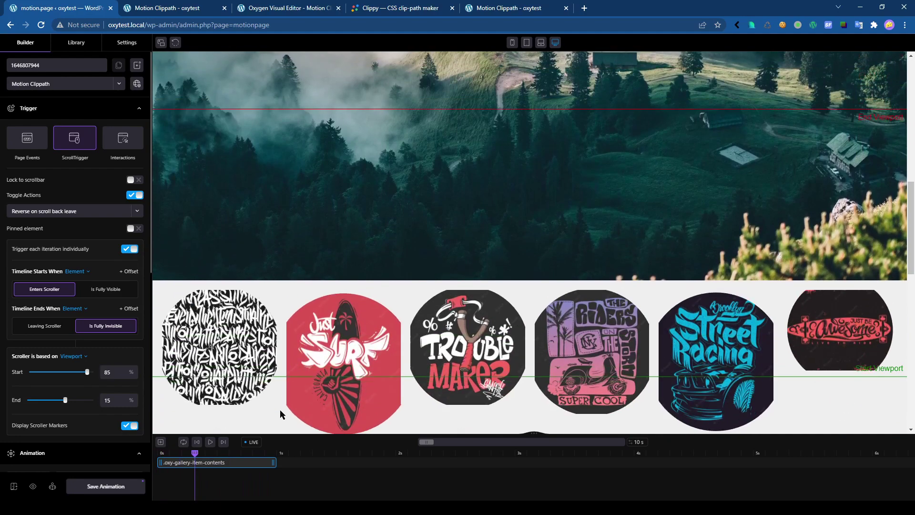
scroll(280, 411, up, 5)
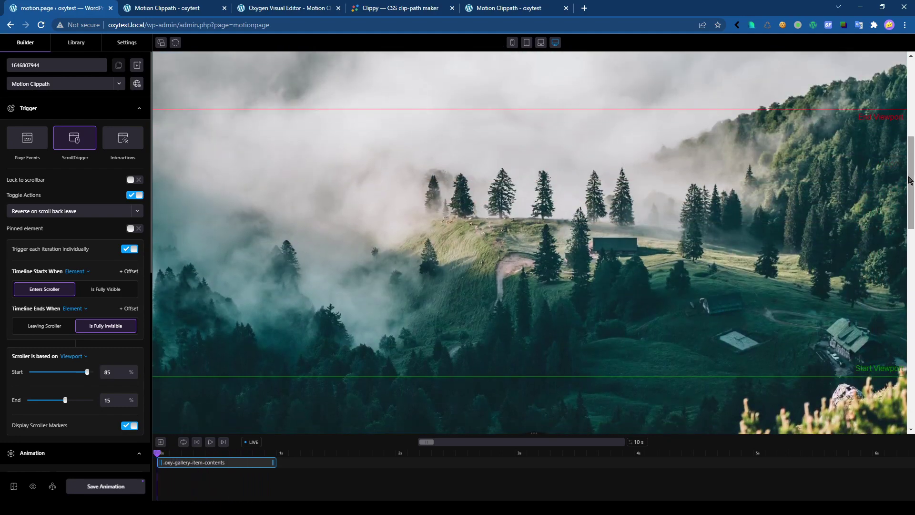
scroll(905, 209, down, 5)
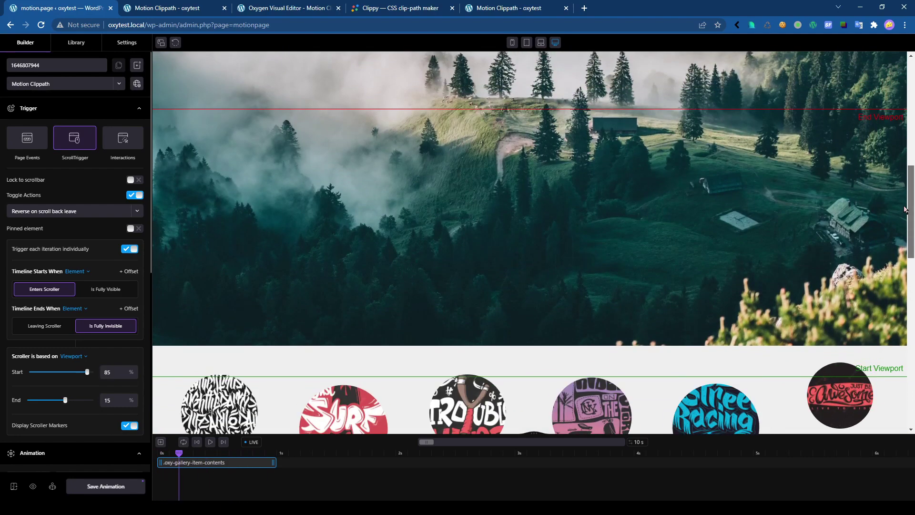
mouse_move(905, 210)
mouse_down()
mouse_move(906, 257)
mouse_move(911, 189)
mouse_move(912, 220)
mouse_up()
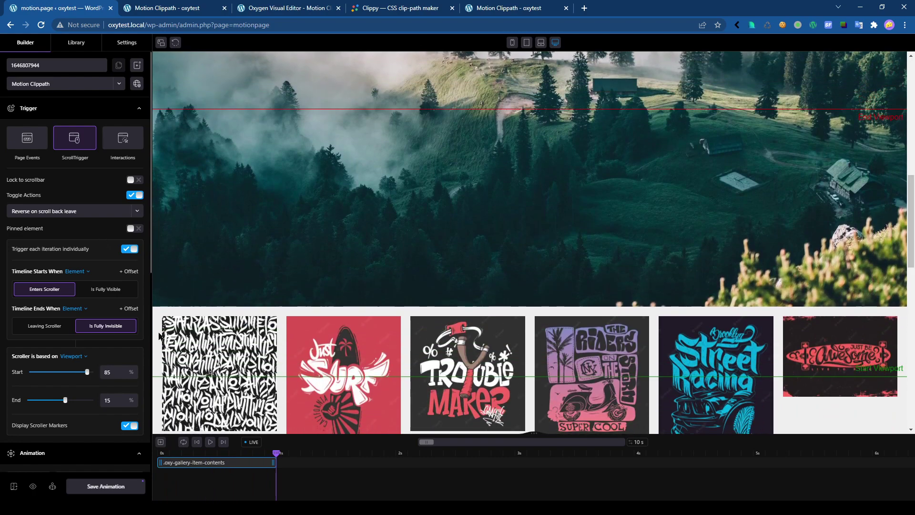
scroll(628, 354, down, 1)
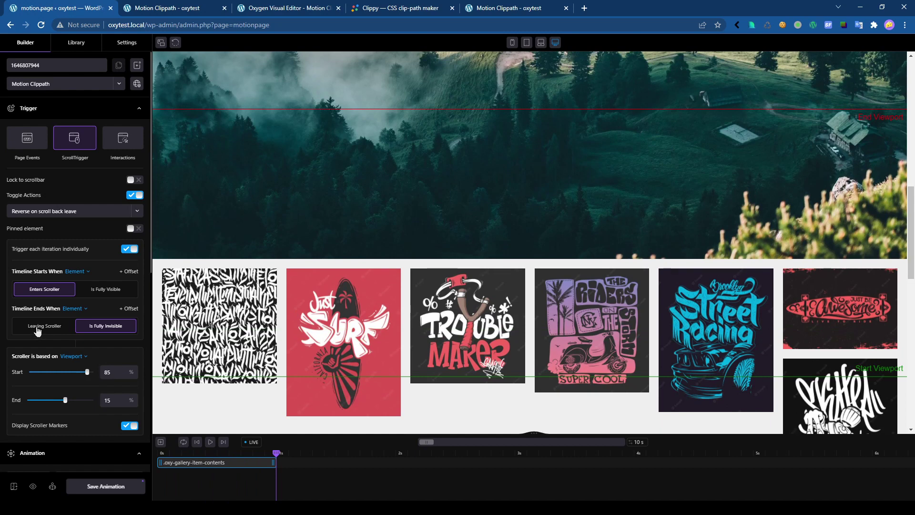
Set the timeline to start when the element Is Fully Visible and preview the first gallery row's reveal
click(105, 289)
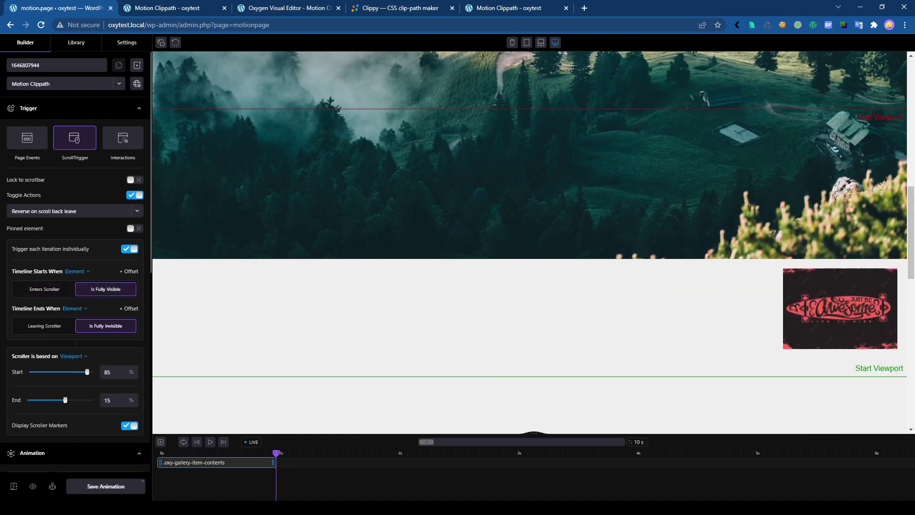
scroll(910, 241, up, 3)
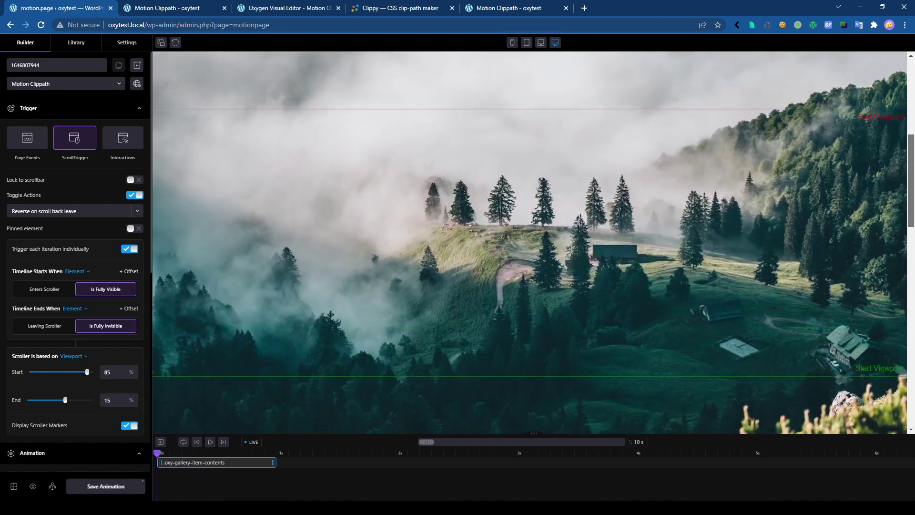
scroll(911, 241, down, 4)
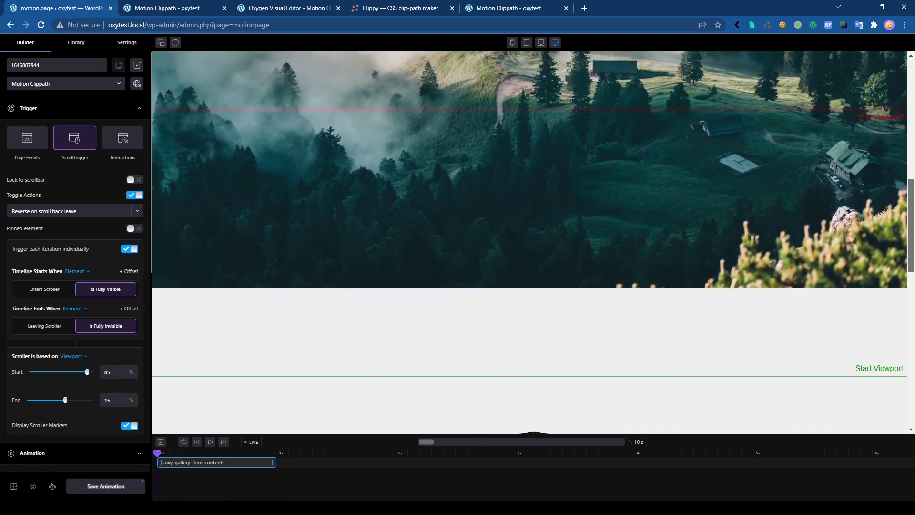
scroll(896, 313, down, 2)
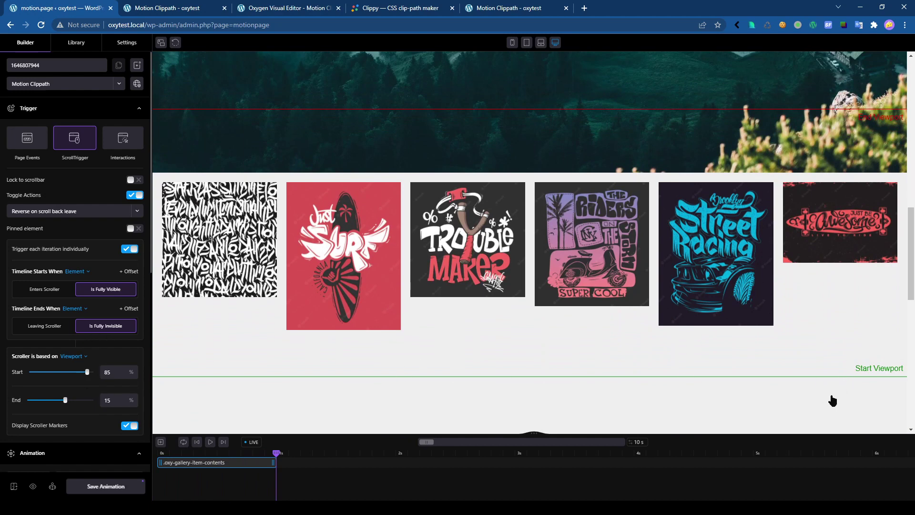
Set the viewport-based scroller start to 100% and preview the gallery items' reveal and reverse in both scroll directions
drag(88, 375, 93, 373)
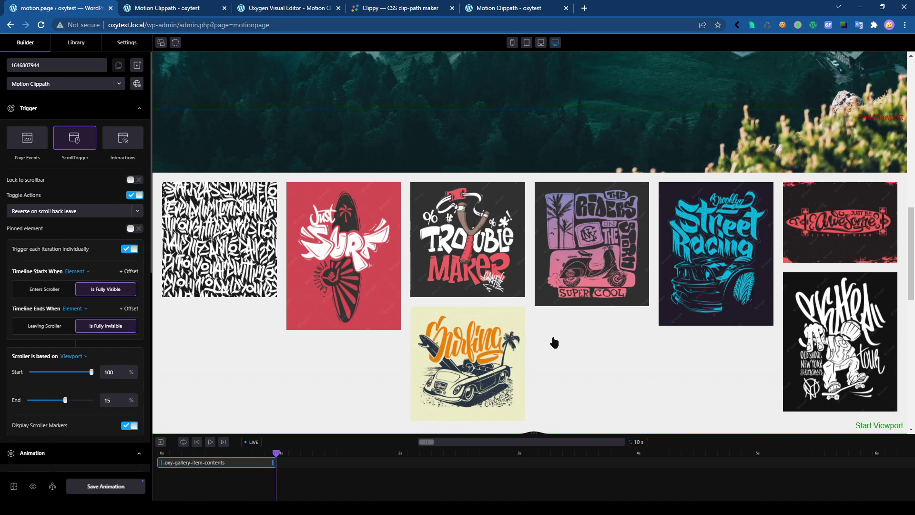
scroll(901, 215, up, 5)
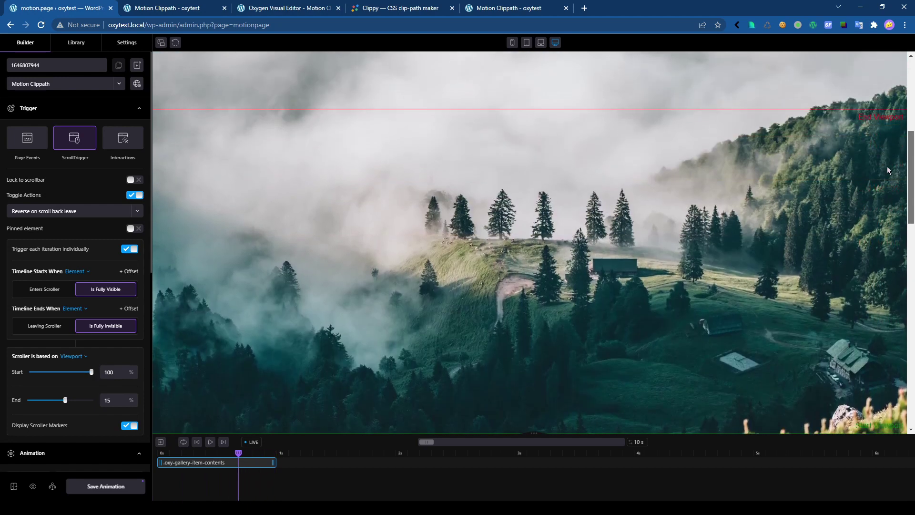
scroll(889, 175, down, 4)
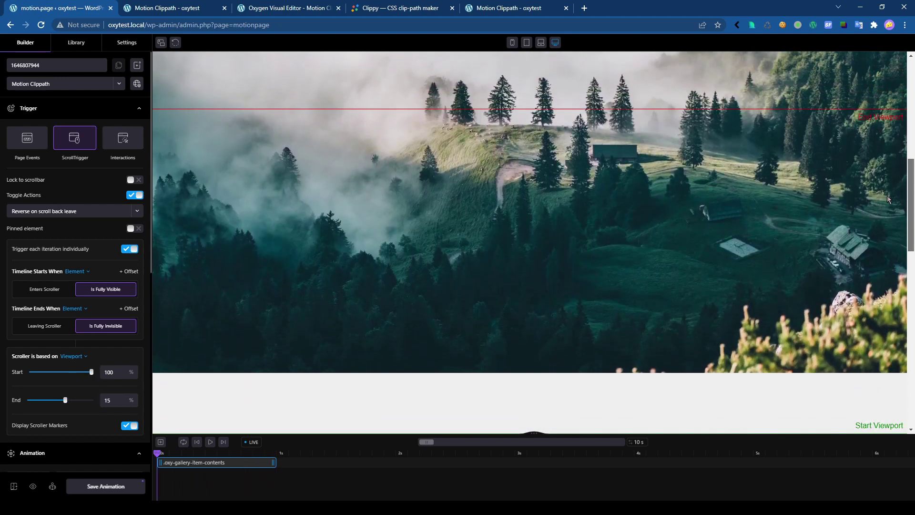
scroll(890, 223, down, 5)
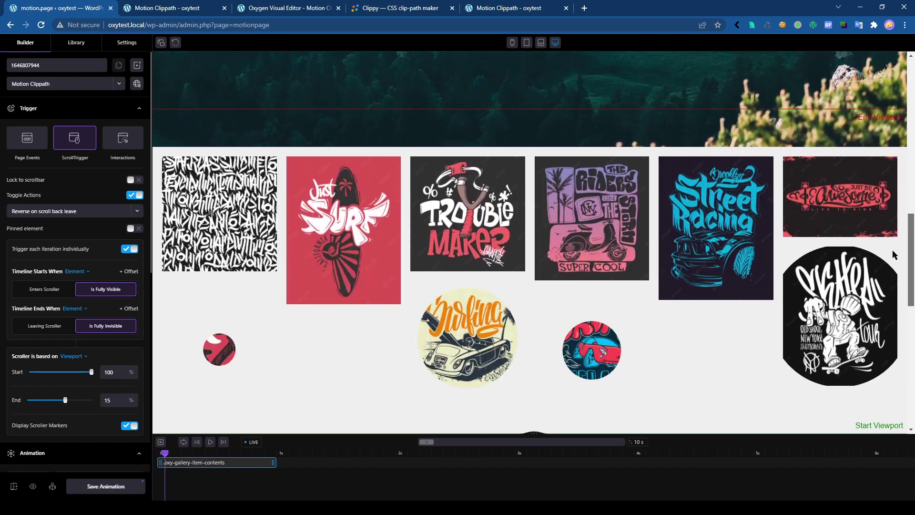
scroll(895, 280, down, 5)
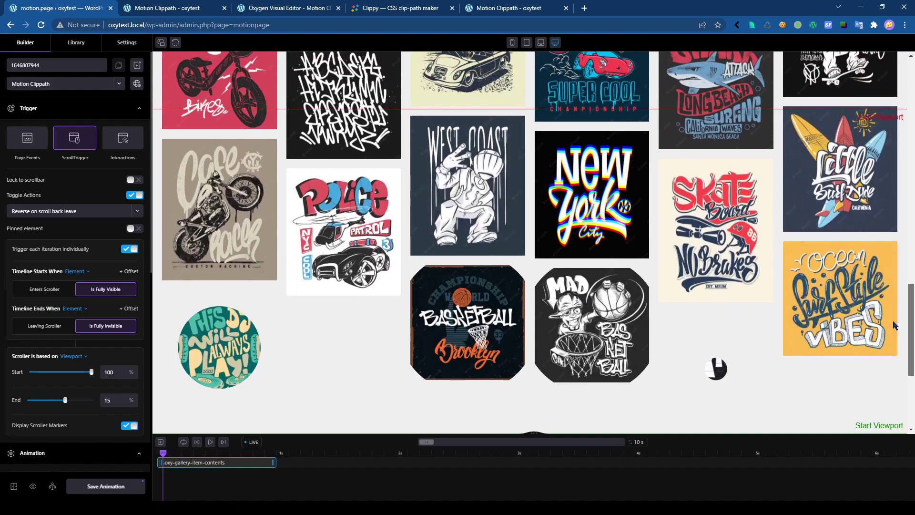
scroll(891, 196, up, 10)
scroll(890, 215, down, 6)
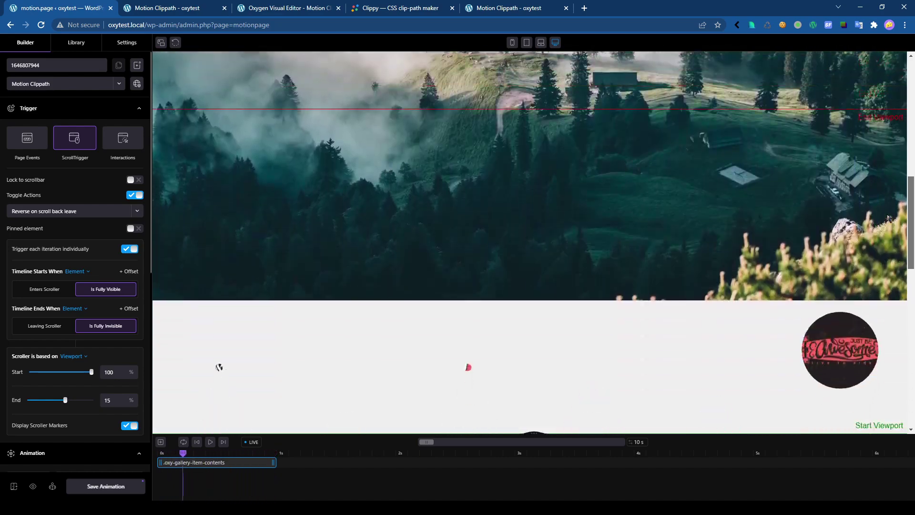
scroll(889, 293, up, 6)
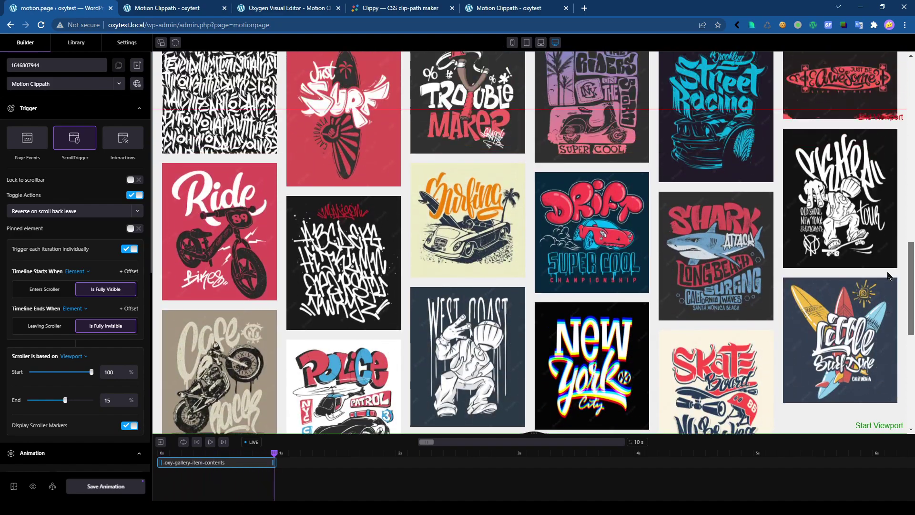
scroll(879, 205, down, 4)
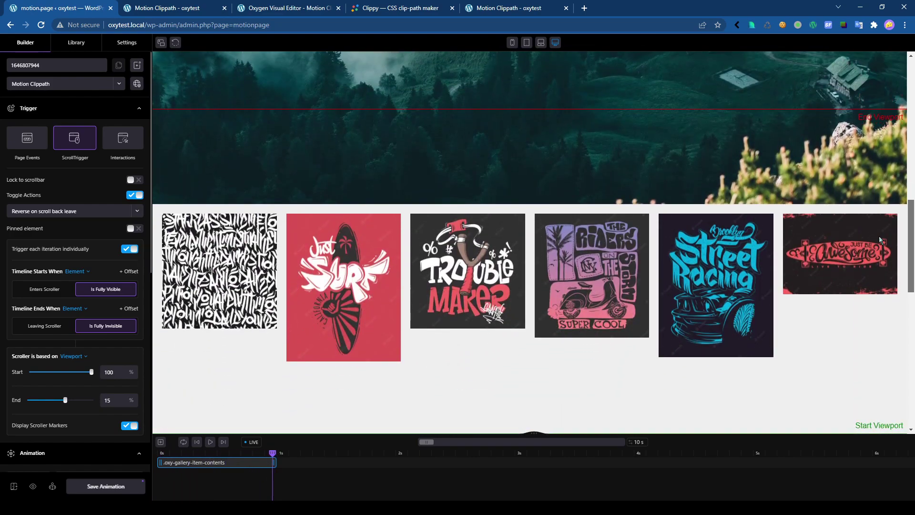
scroll(112, 270, down, 1)
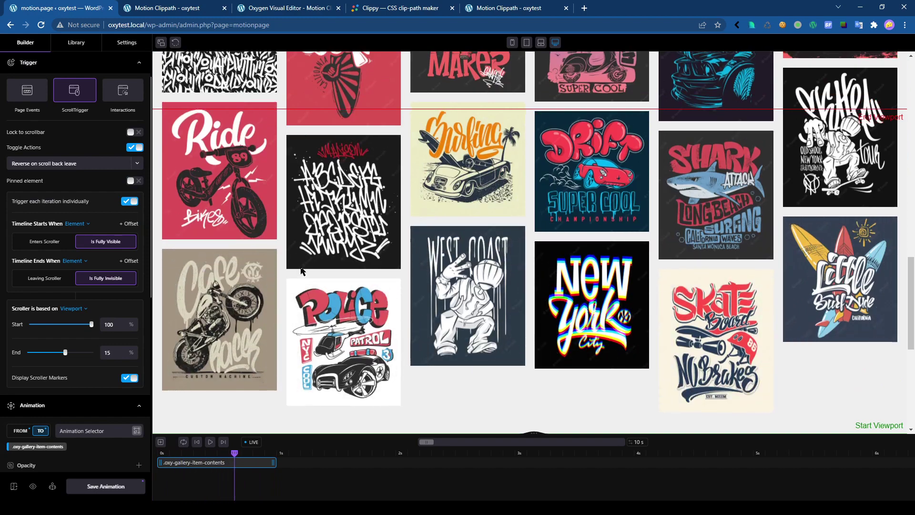
Duplicate the .oxy-gallery-item-contents animation and remove the custom clip-path from the duplicate's To and From states
scroll(301, 272, up, 5)
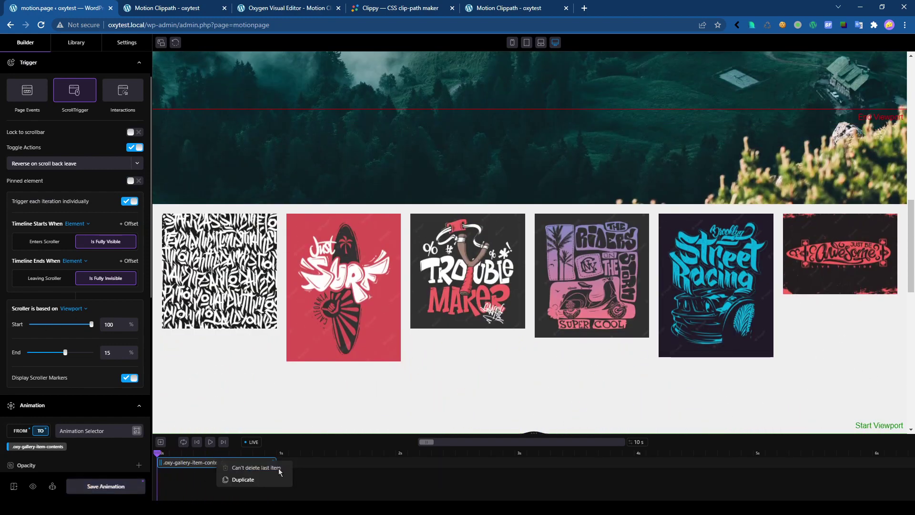
click(244, 480)
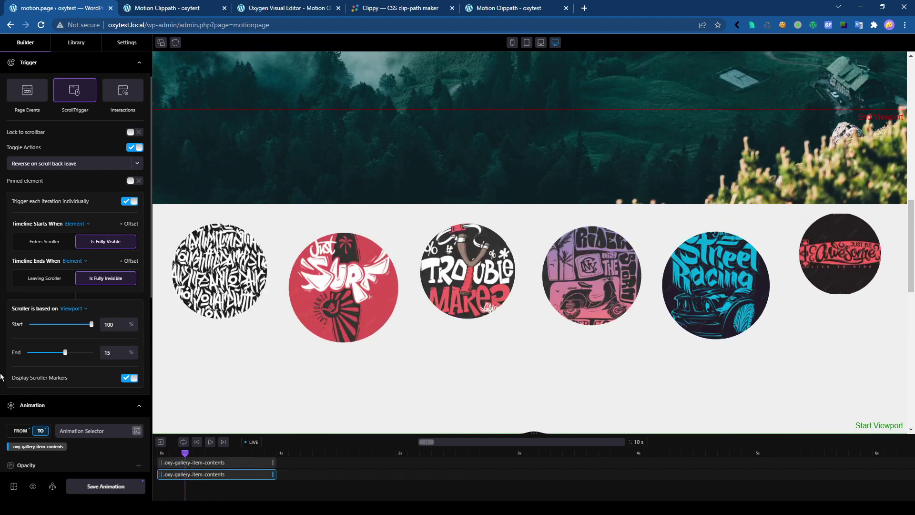
scroll(16, 426, down, 7)
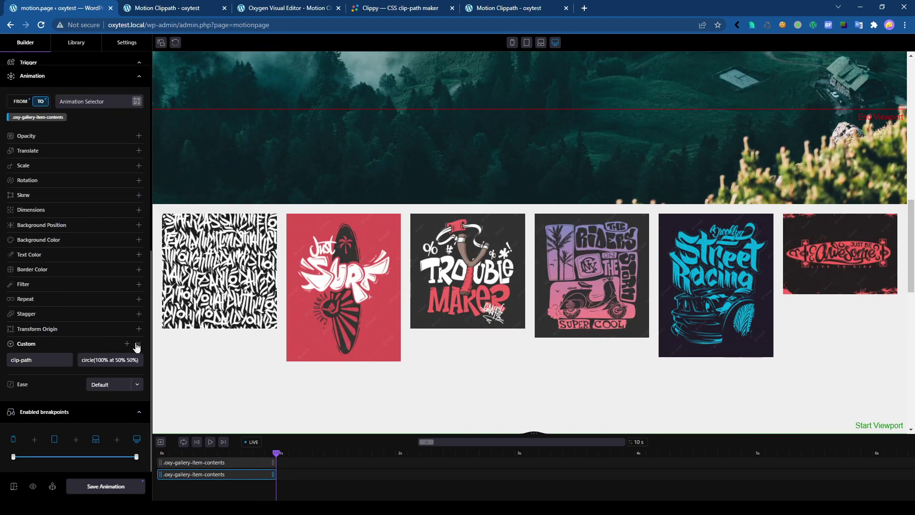
click(137, 345)
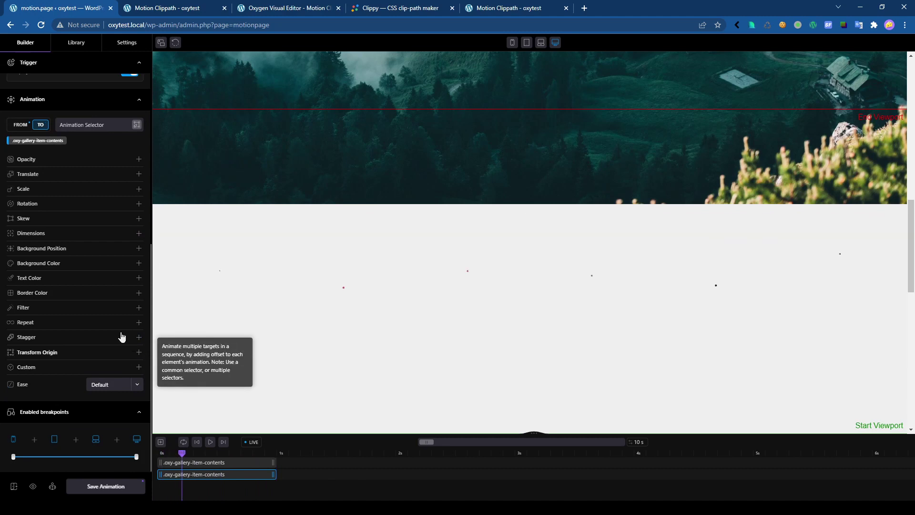
click(27, 127)
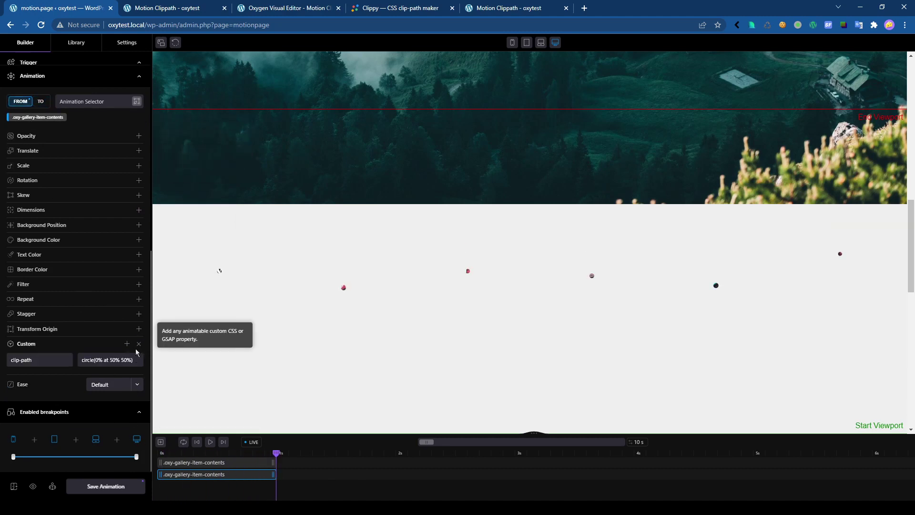
click(138, 346)
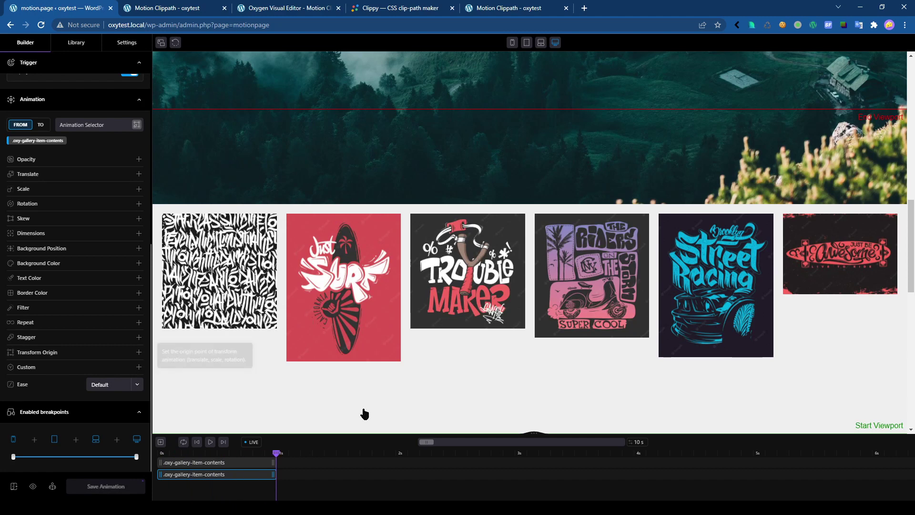
Add a scale to the duplicated gallery animation, going from 0.8 in the From state to 1 in the To state
click(23, 189)
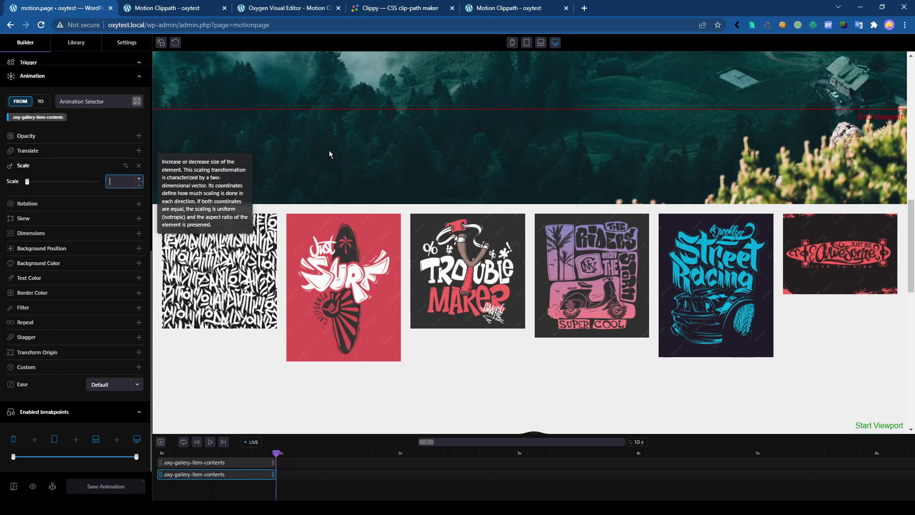
text(0.8)
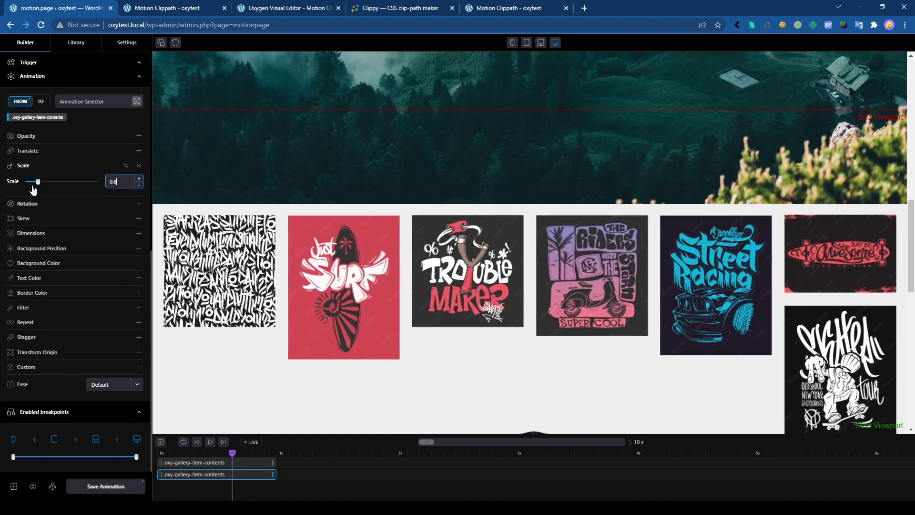
click(41, 102)
click(38, 190)
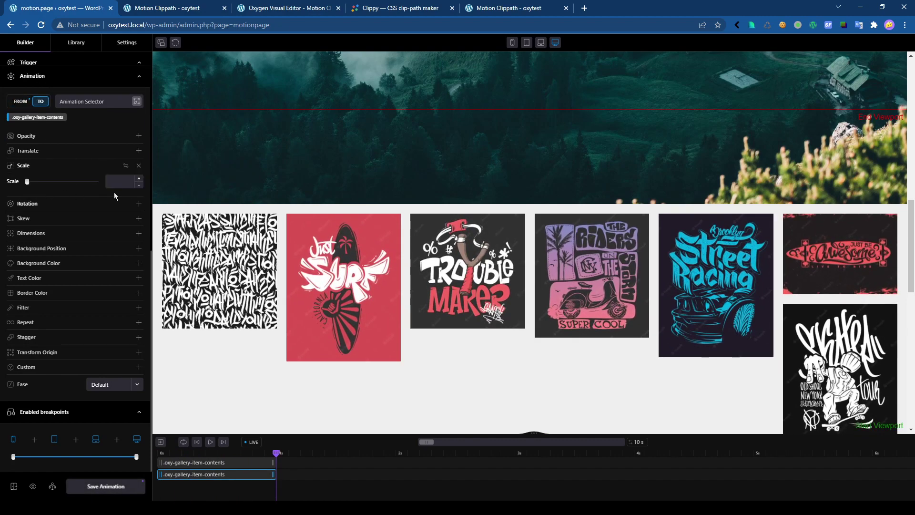
text(1)
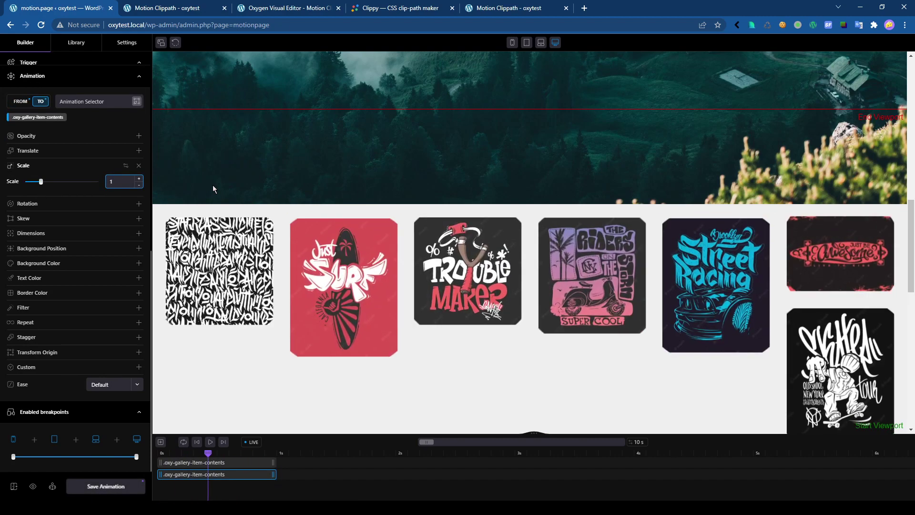
Rewind the timeline to its start and preview the combined circle reveal and scale live down the gallery
drag(276, 452, 119, 451)
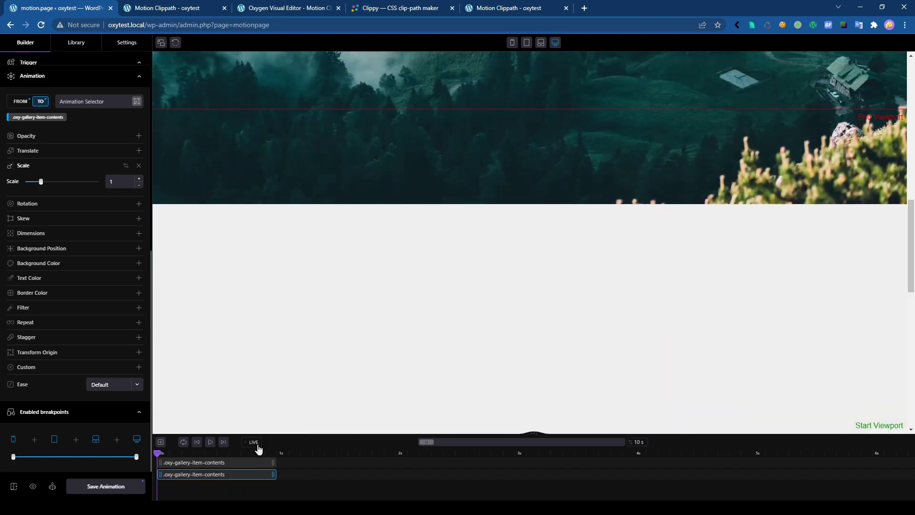
click(257, 445)
scroll(350, 326, down, 5)
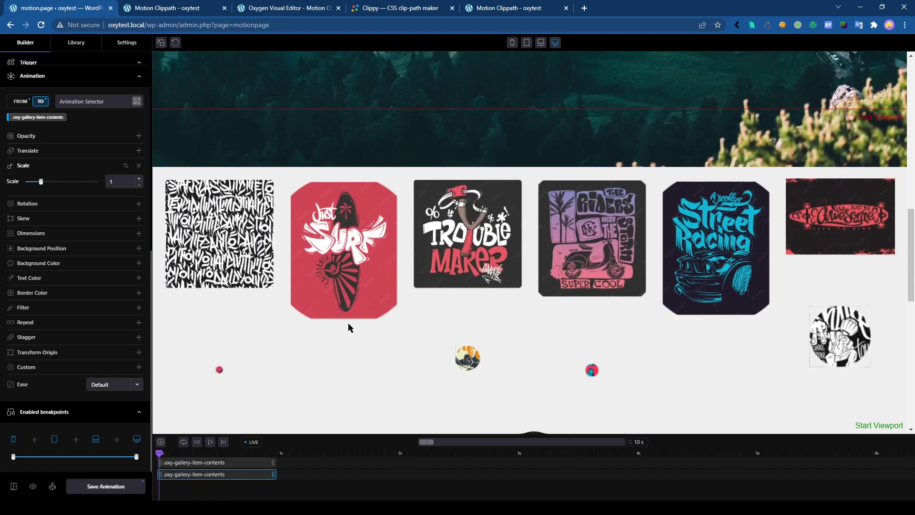
scroll(349, 324, down, 5)
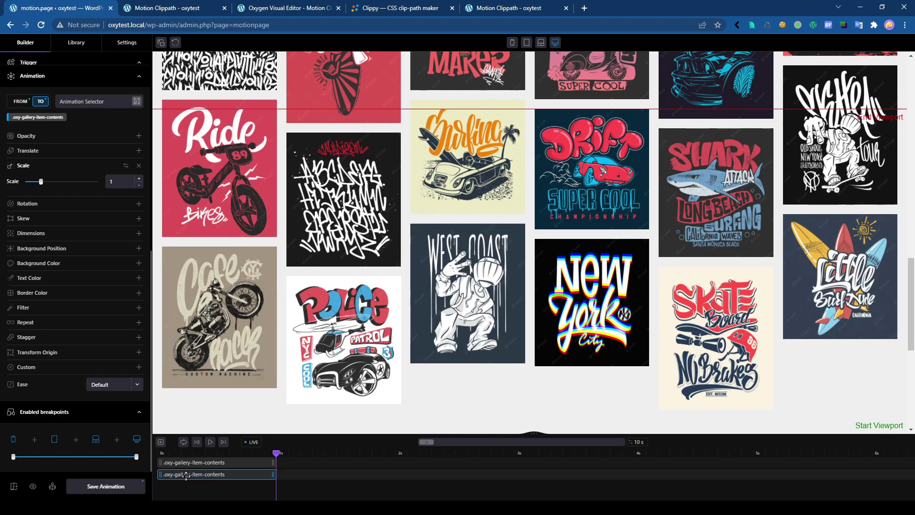
Set the scale animation's ease to Elastic and preview the gallery while scrolling back up
click(108, 385)
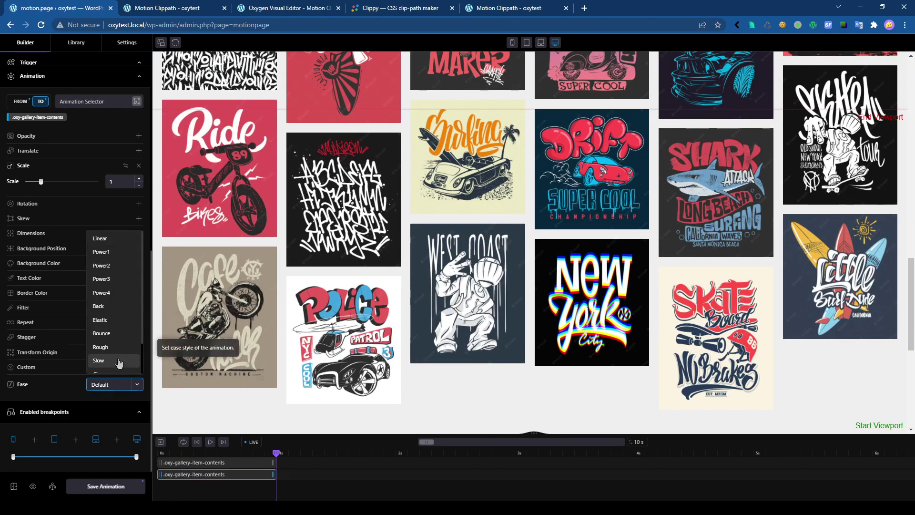
click(106, 320)
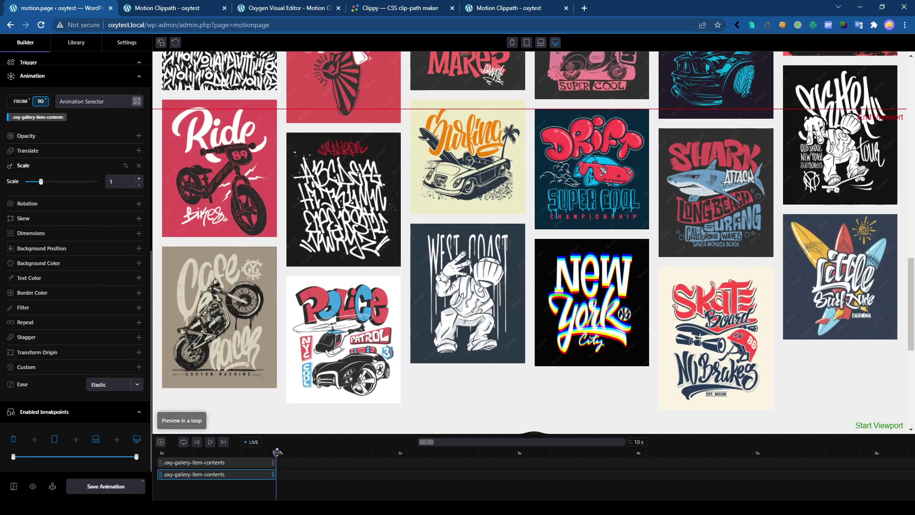
scroll(300, 405, up, 6)
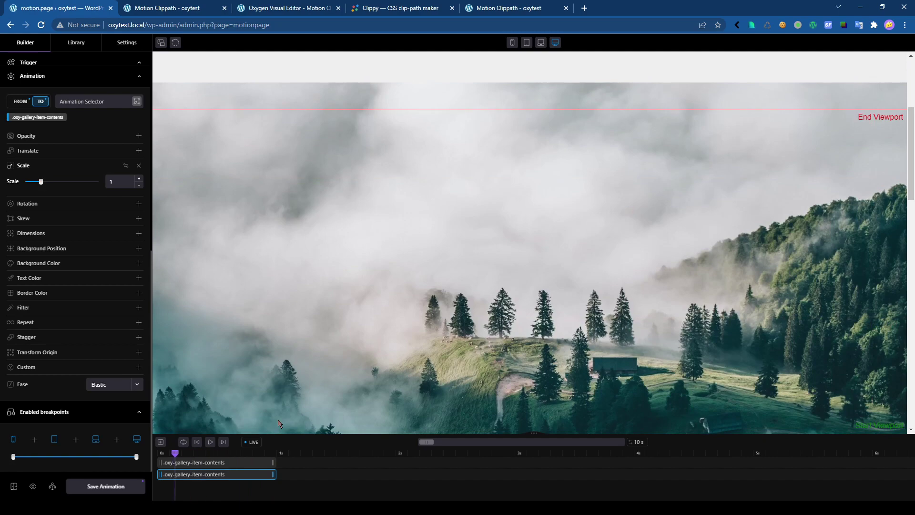
Shift the scale animation on the timeline to start at about 0.2 s and preview the gallery in both scroll directions
scroll(280, 423, down, 6)
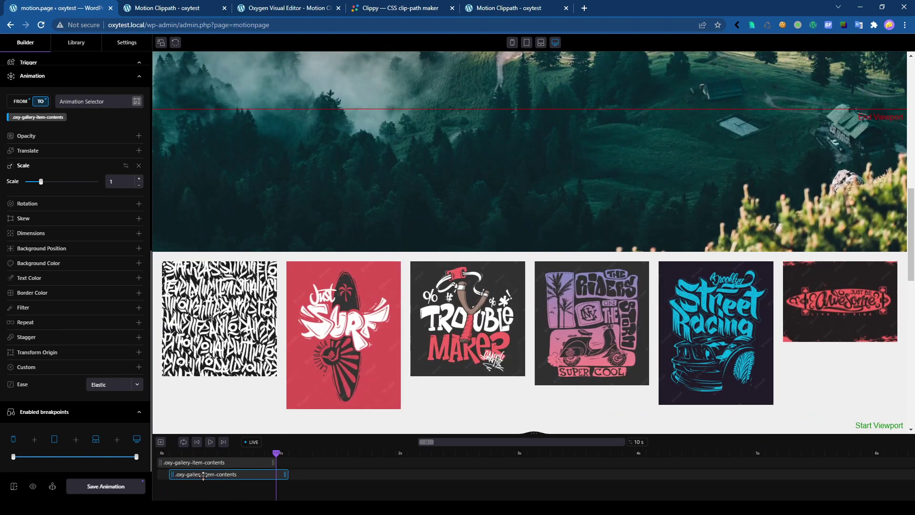
scroll(330, 408, up, 6)
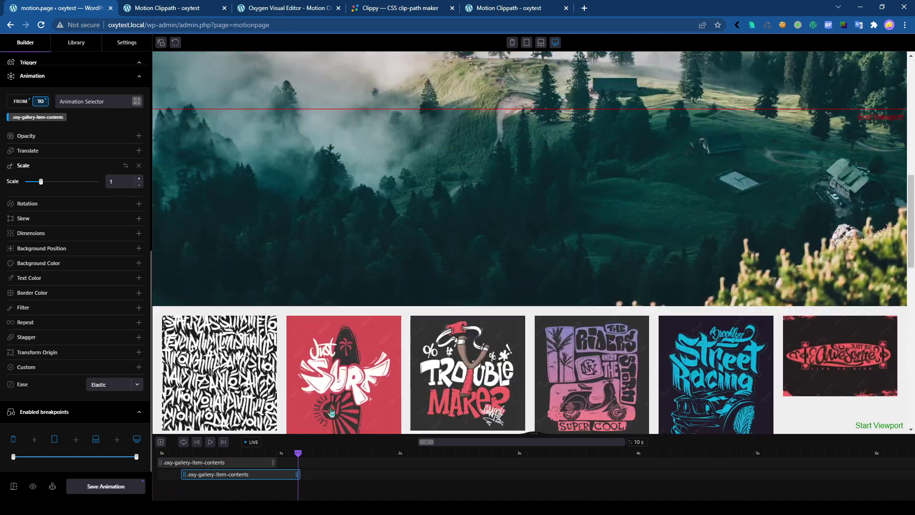
scroll(329, 408, down, 6)
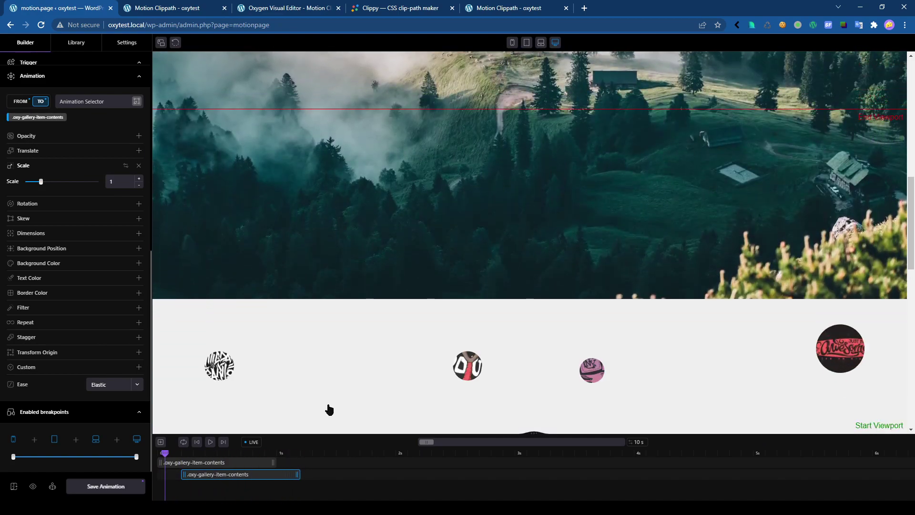
scroll(327, 410, down, 5)
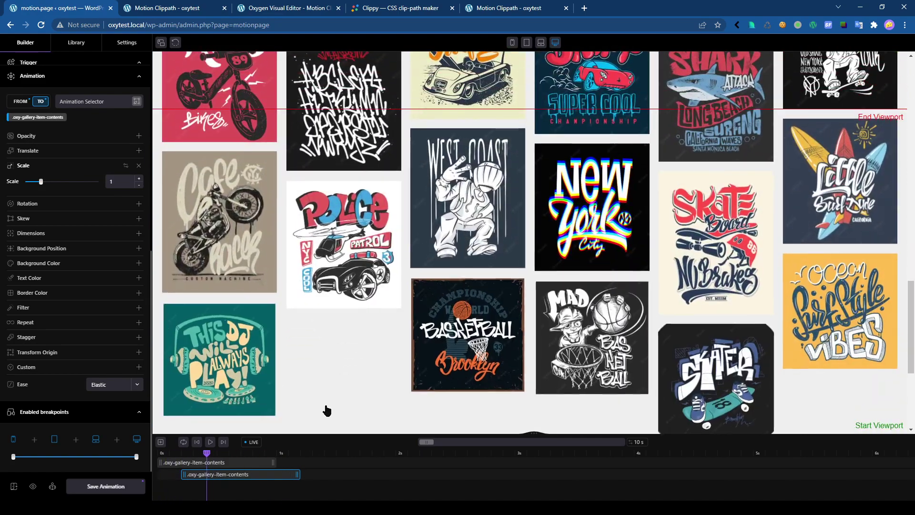
scroll(327, 410, up, 10)
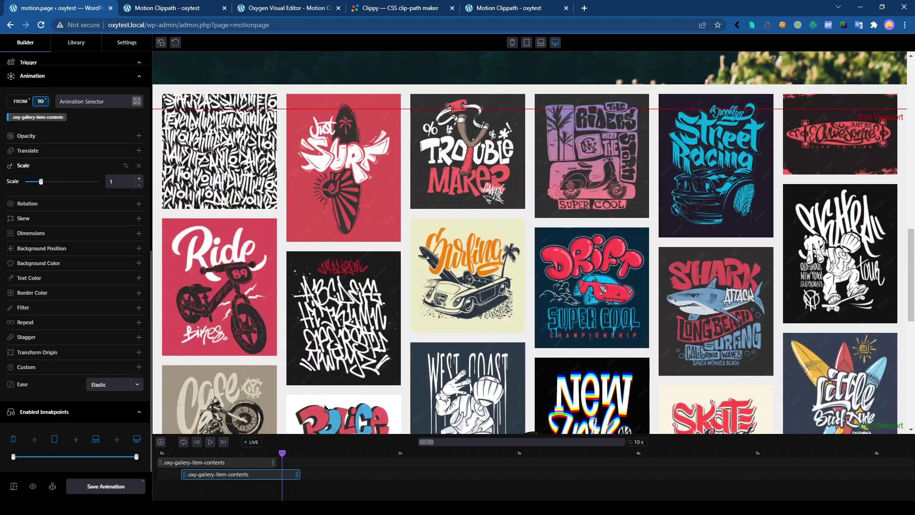
scroll(325, 408, down, 6)
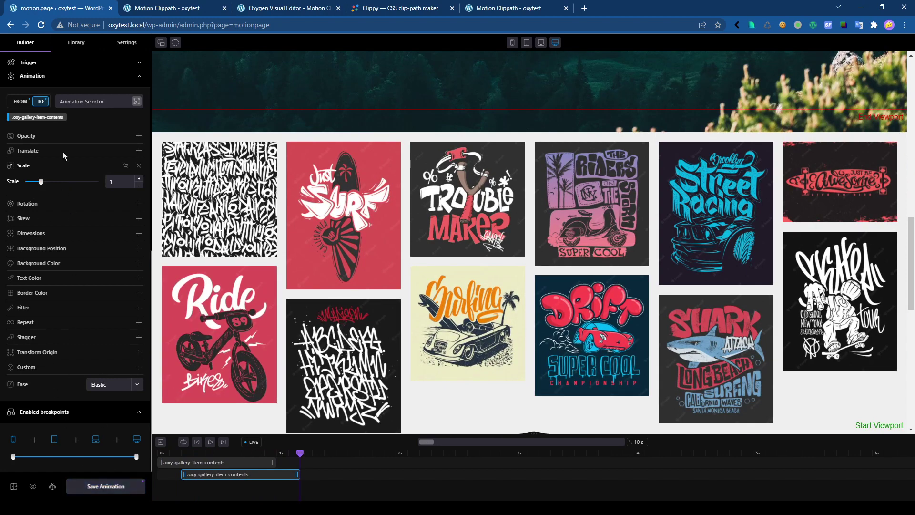
Try a 45° rotation on both axes in the scale animation's To state, and remove the rotation again
scroll(92, 334, up, 4)
scroll(325, 386, down, 4)
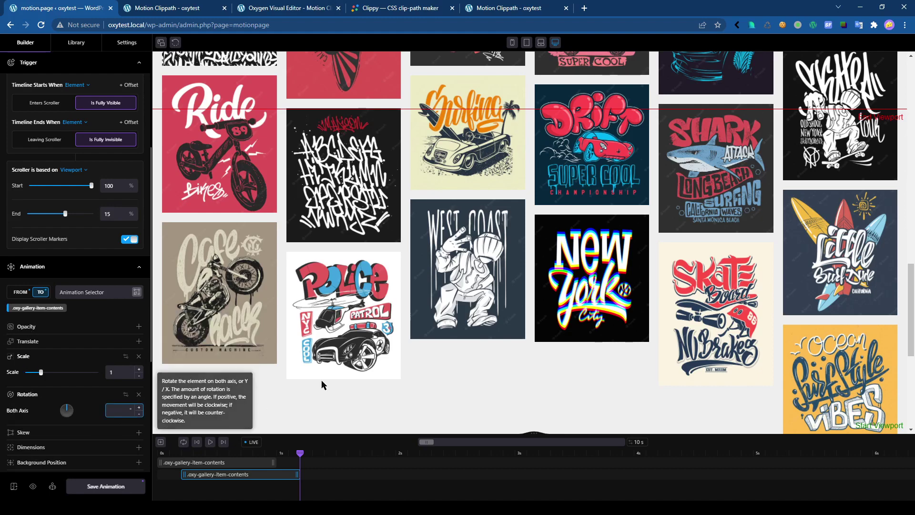
text(45)
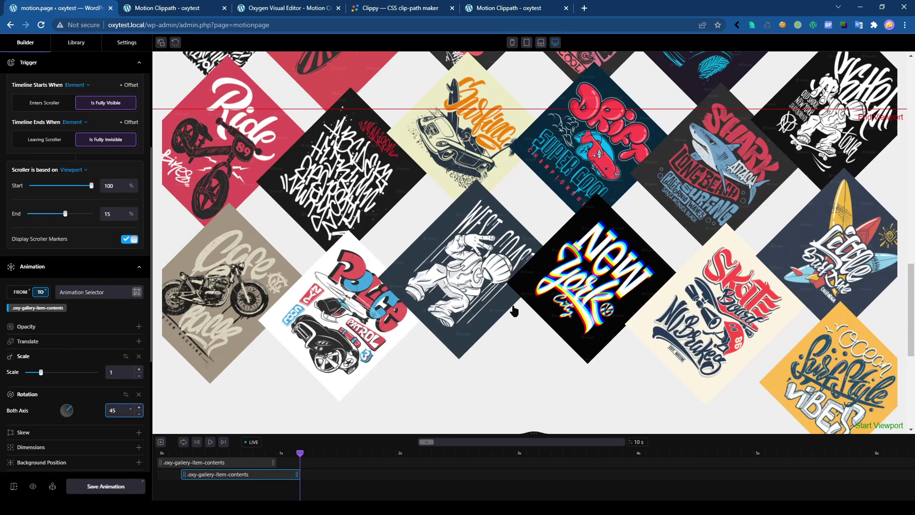
click(138, 395)
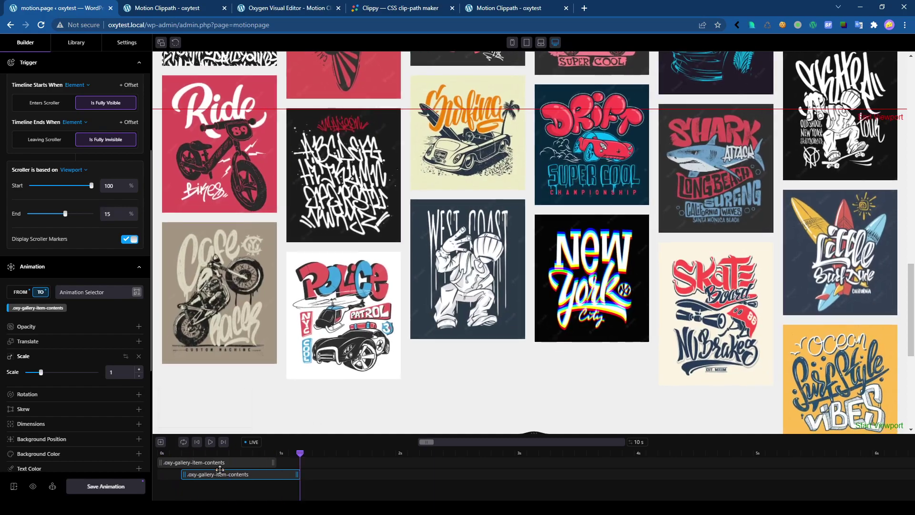
Preview the gallery's circle reveal with the delayed elastic scale while scrolling up and down the page
scroll(373, 338, up, 15)
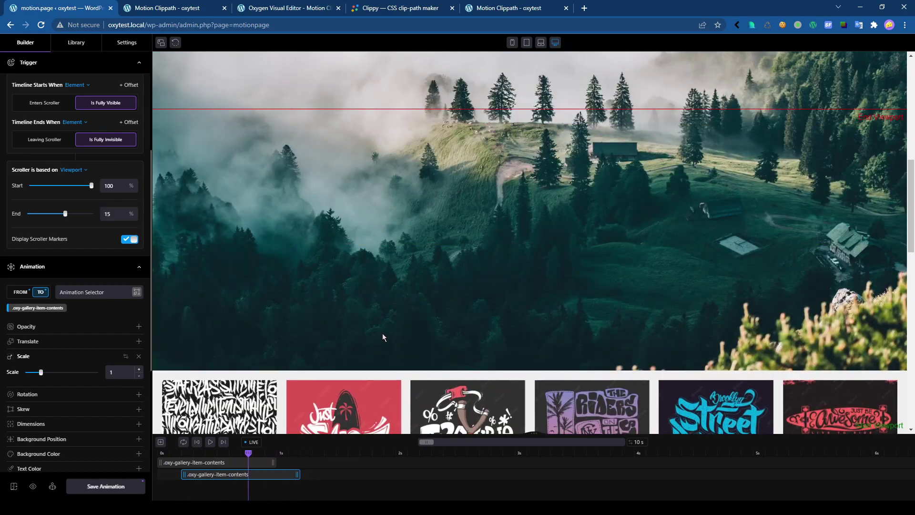
scroll(373, 338, down, 15)
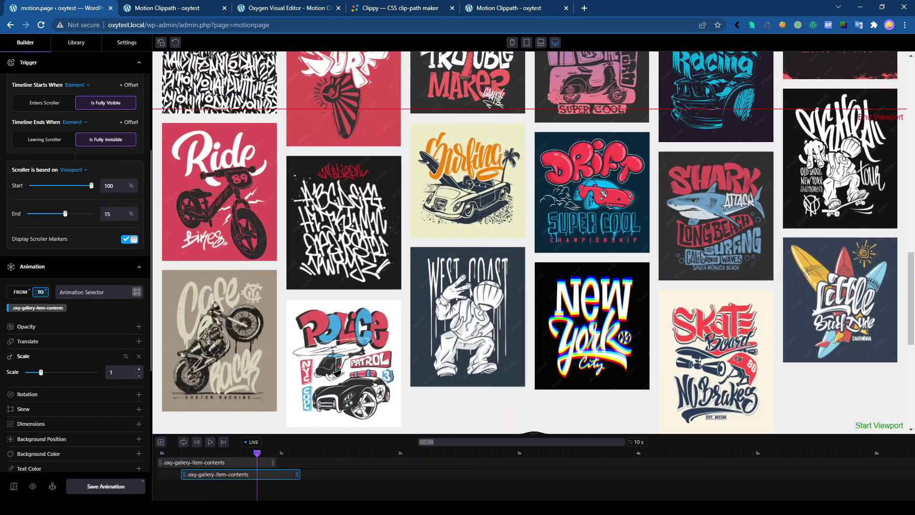
scroll(335, 371, up, 15)
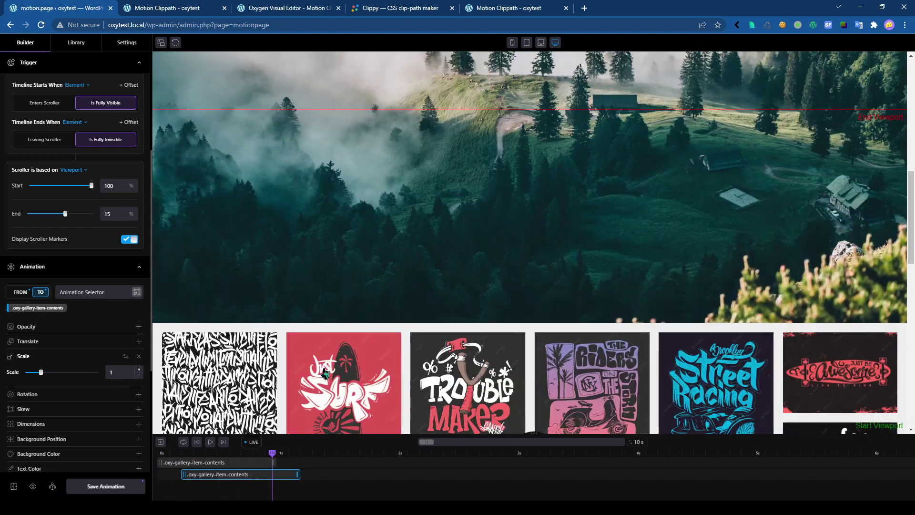